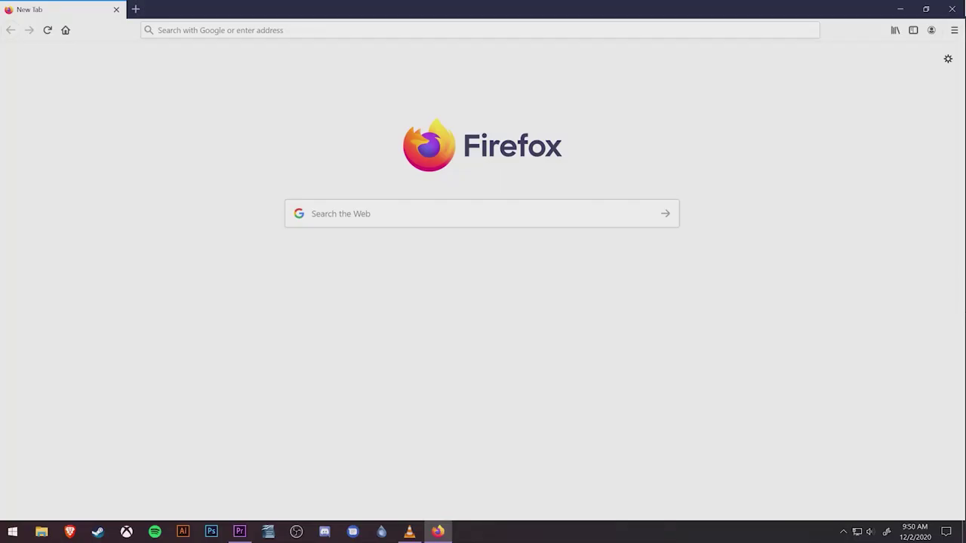
Search the web for "fujitsu fi-7160 driver" and open Fujitsu's fi Series Software Downloads page.
key("alt+Tab")
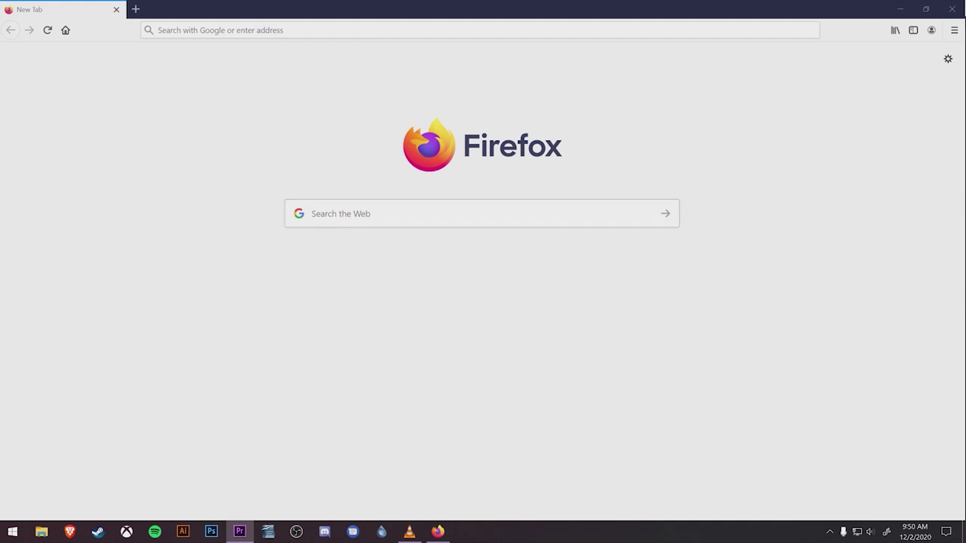
left_click(479, 30)
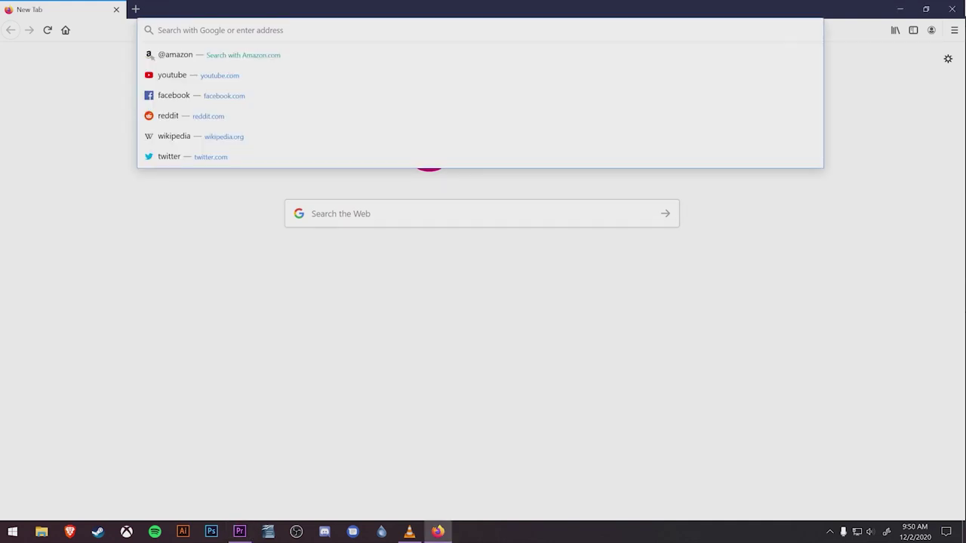
type("fujitsu fi-7160 dr")
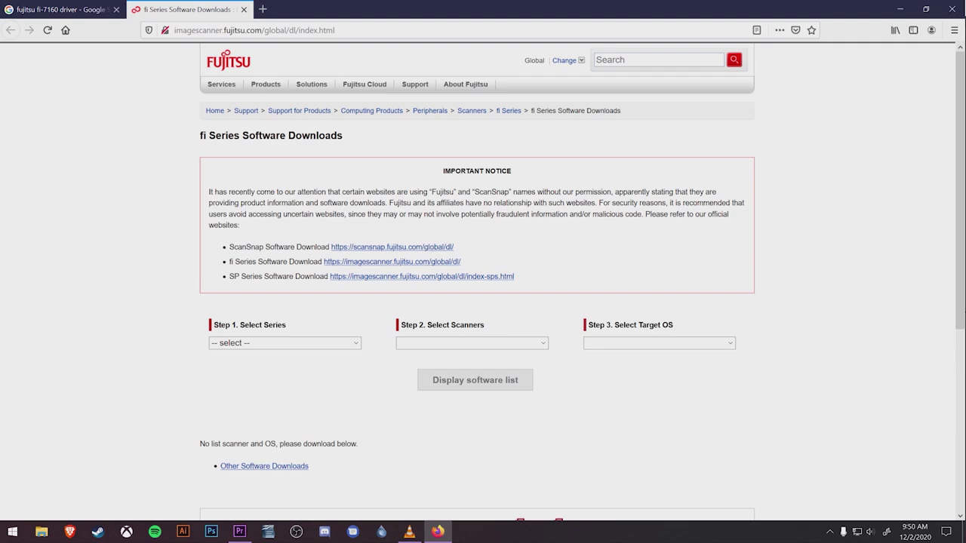
Display the software list for the fi-7000 Series, scanner fi-7160 / fi-7260, with Windows 10 as the target OS.
left_click(355, 342)
left_click(249, 393)
left_click(528, 343)
left_click(453, 276)
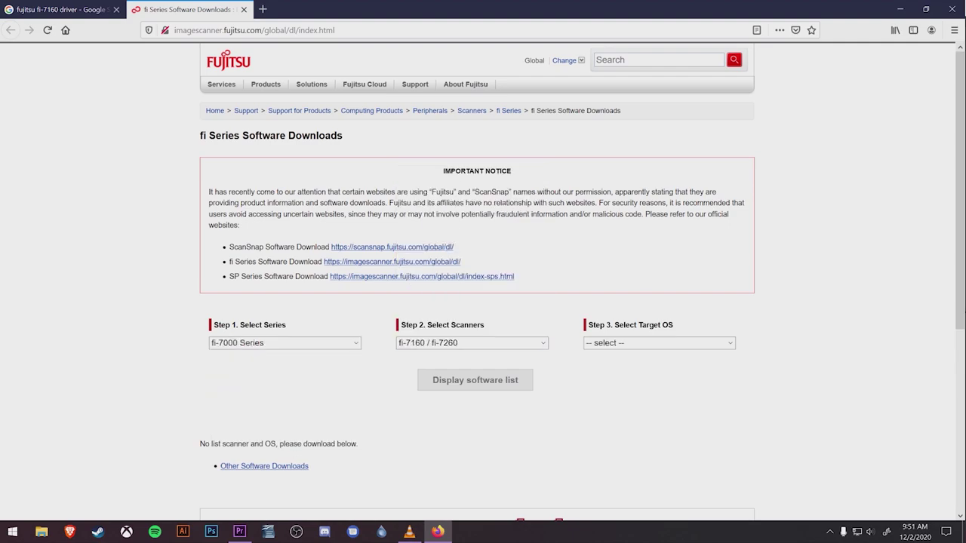
left_click(709, 343)
left_click(619, 67)
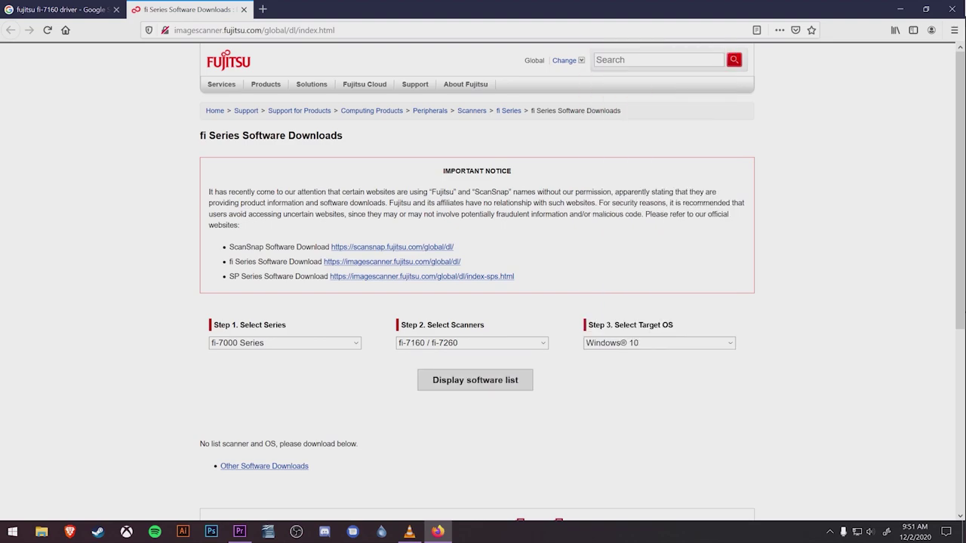
left_click(475, 379)
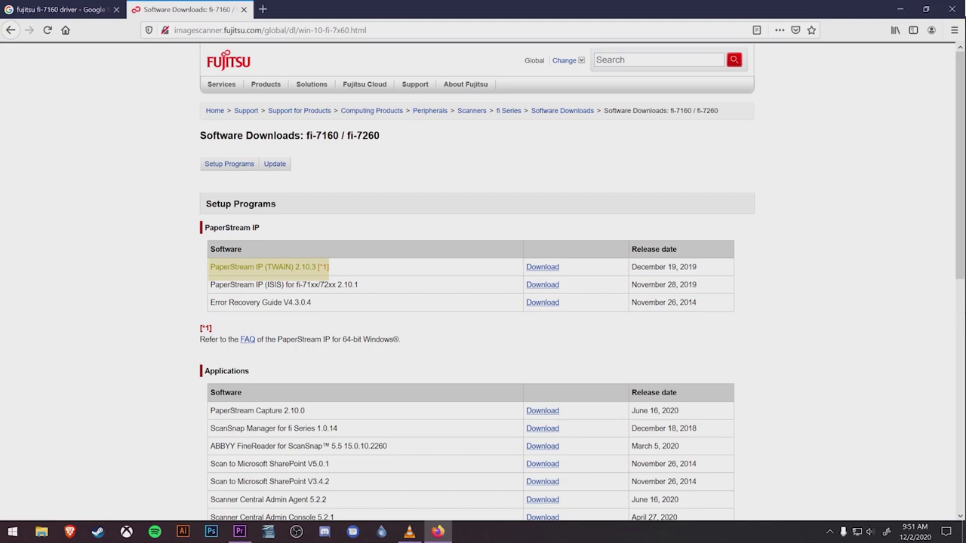
Download the PaperStream IP (TWAIN) 2.10.3 installer, PSIPTWAIN-2_10_3.exe, and return to the fi-7160 / fi-7260 software list.
left_click(269, 266)
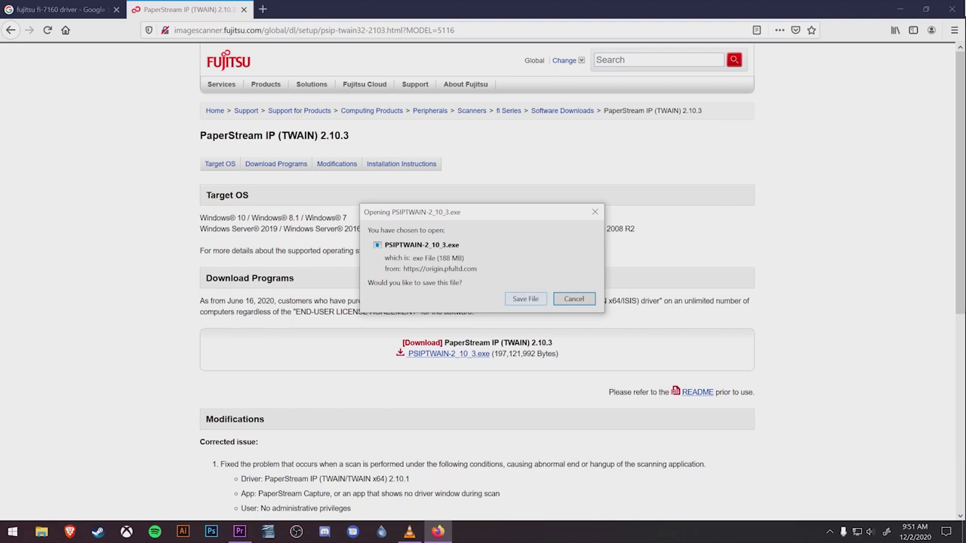
left_click(525, 299)
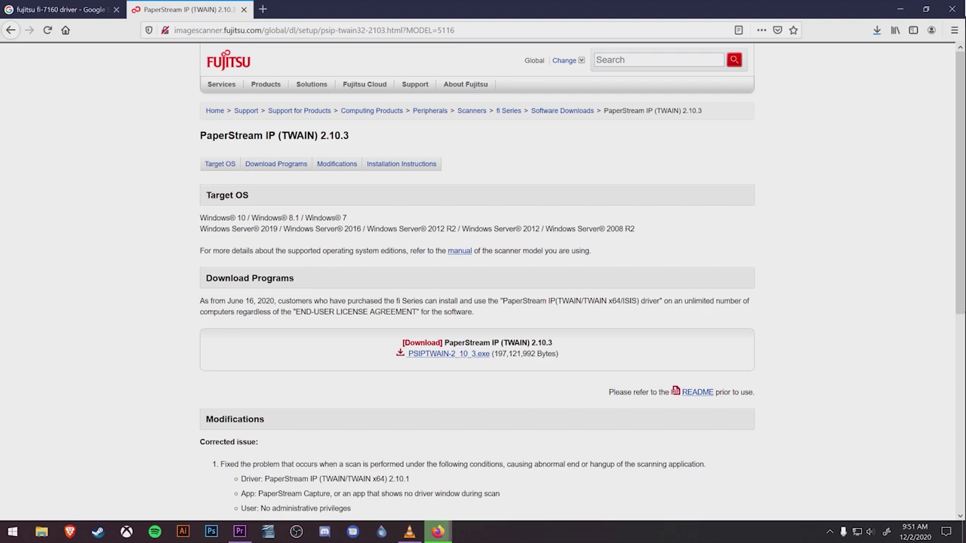
left_click(11, 30)
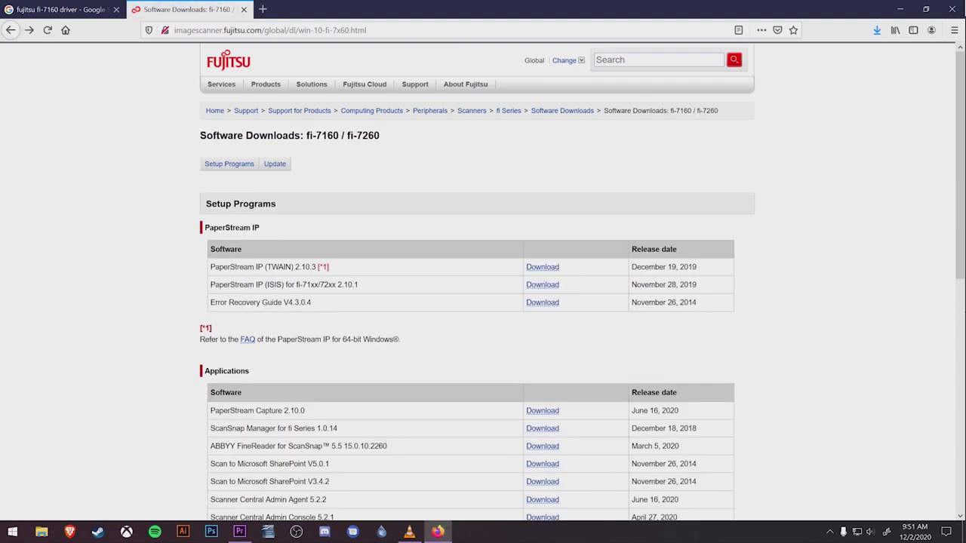
Request the PaperStream Capture 2.10.0 application download and submit the scanner's serial number to open its download page.
scroll(477, 302, "down", 5)
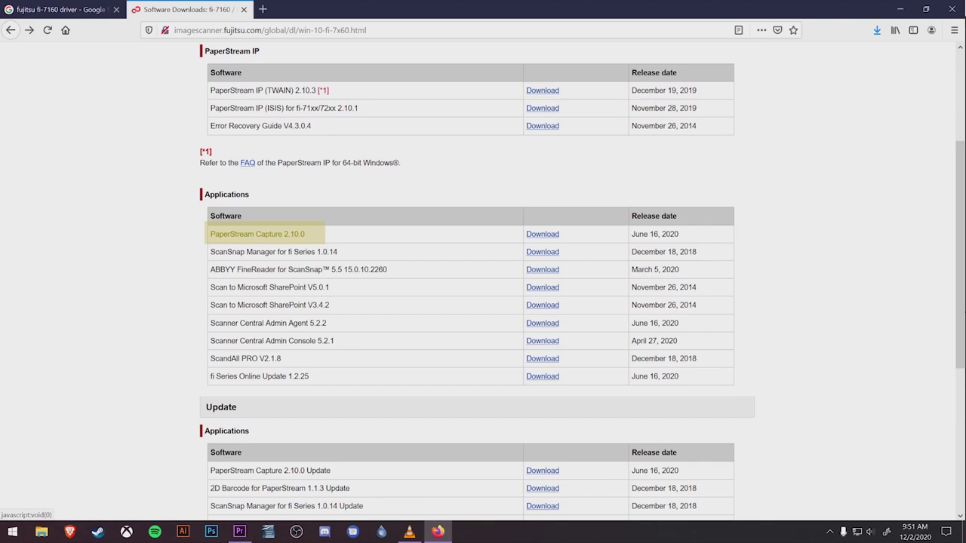
left_click(543, 234)
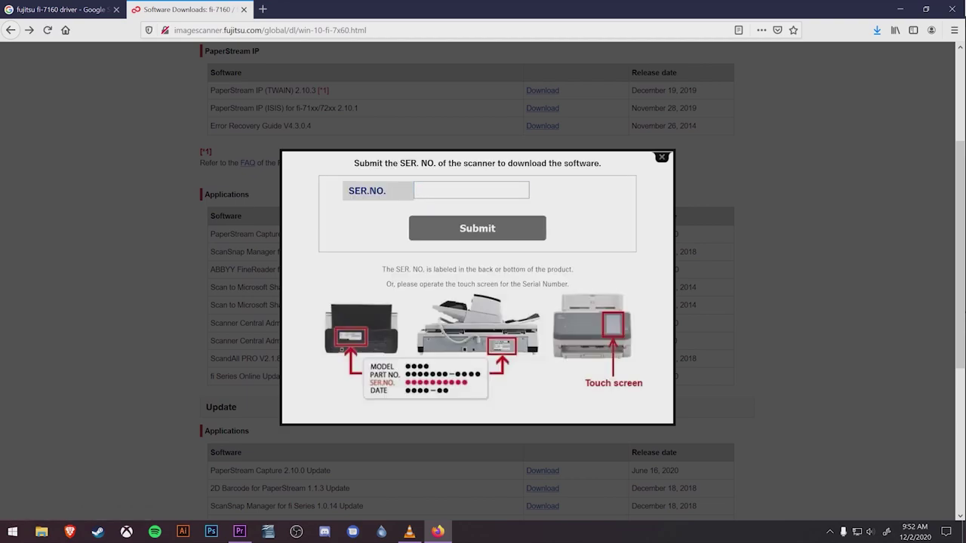
type("xxxxxxxxxx")
key("BackSpace")
key("BackSpace")
key("BackSpace")
key("BackSpace")
key("BackSpace")
key("BackSpace")
key("BackSpace")
key("BackSpace")
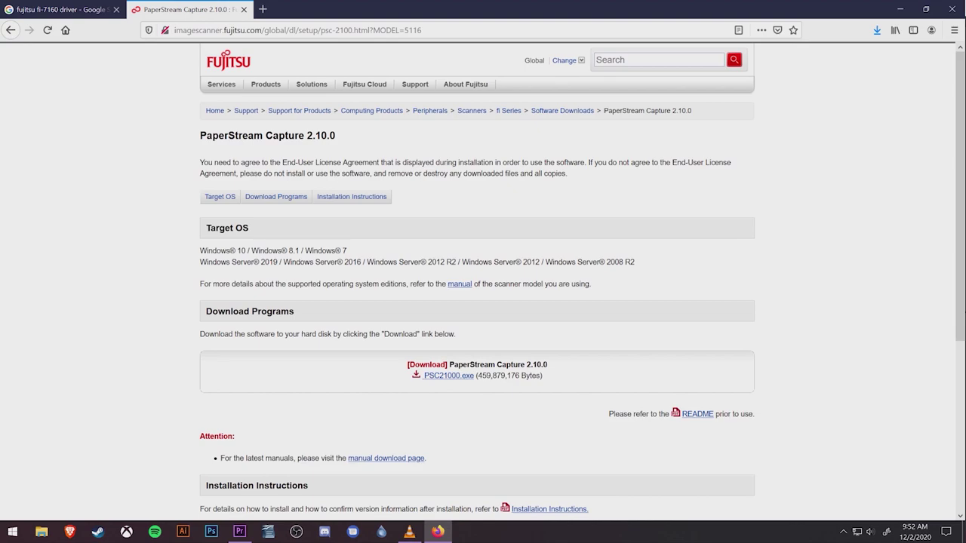
Download and save the PaperStream Capture installer PSC21000.exe.
key("alt+Tab")
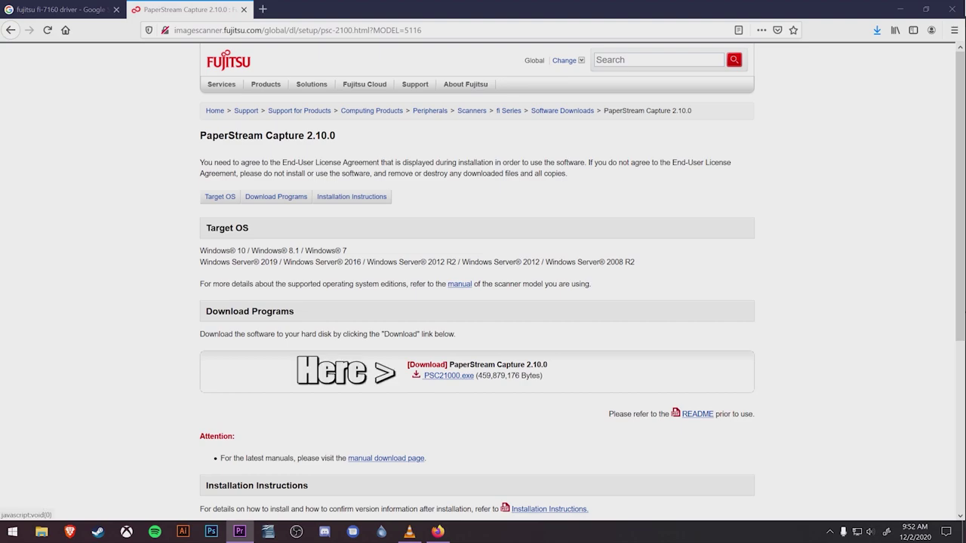
left_click(449, 375)
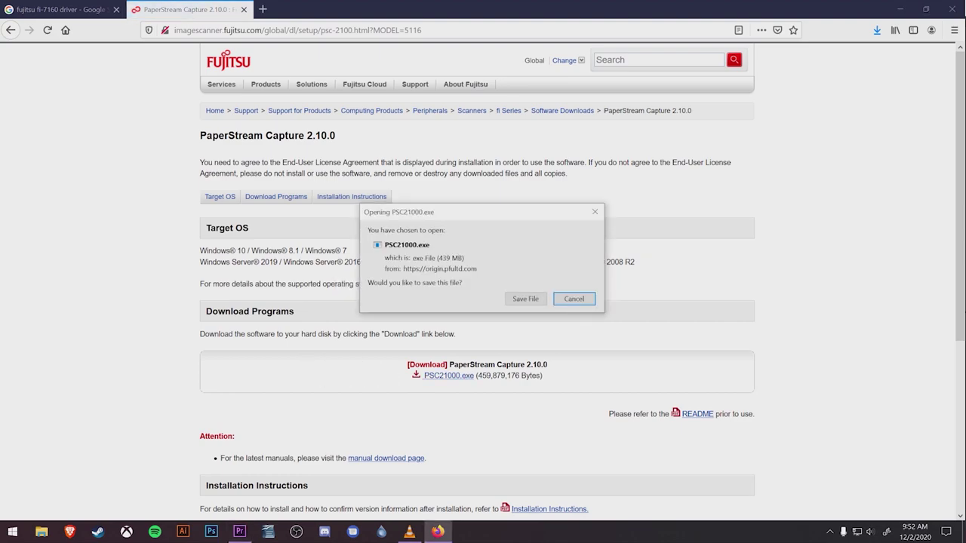
key("Return")
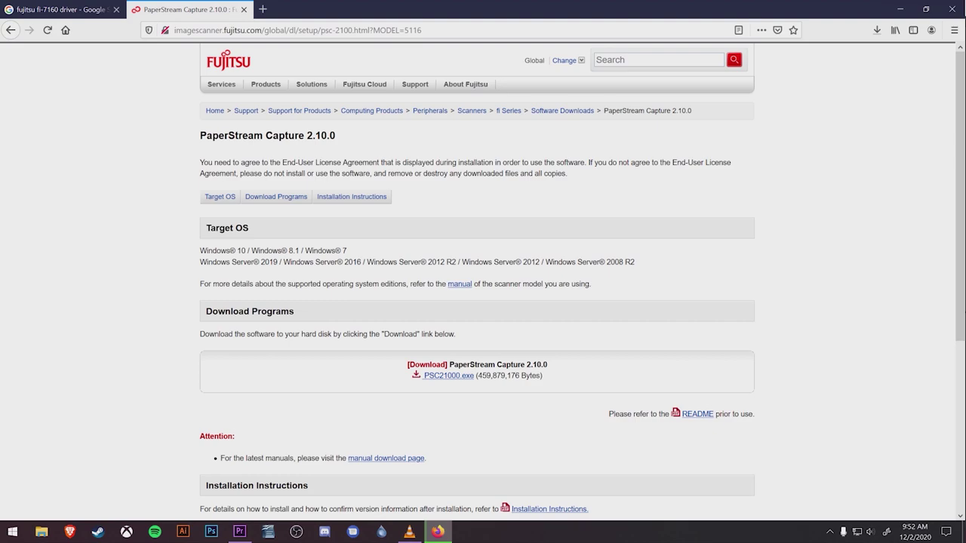
Run PSIPTWAIN-2_10_3 from the Downloads folder and proceed with PaperStream IP (TWAIN) and Scanner Central Admin Agent selected for installation.
left_click(41, 531)
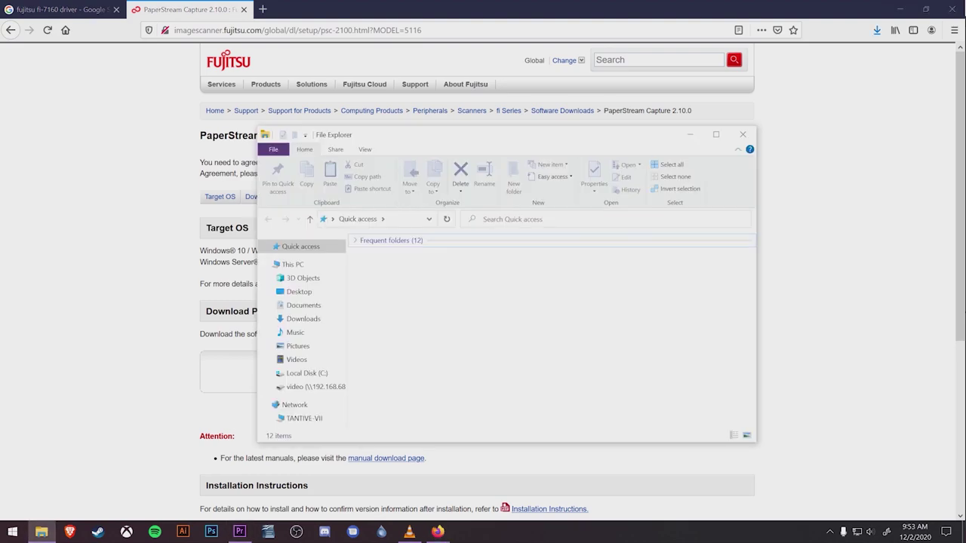
left_click(303, 318)
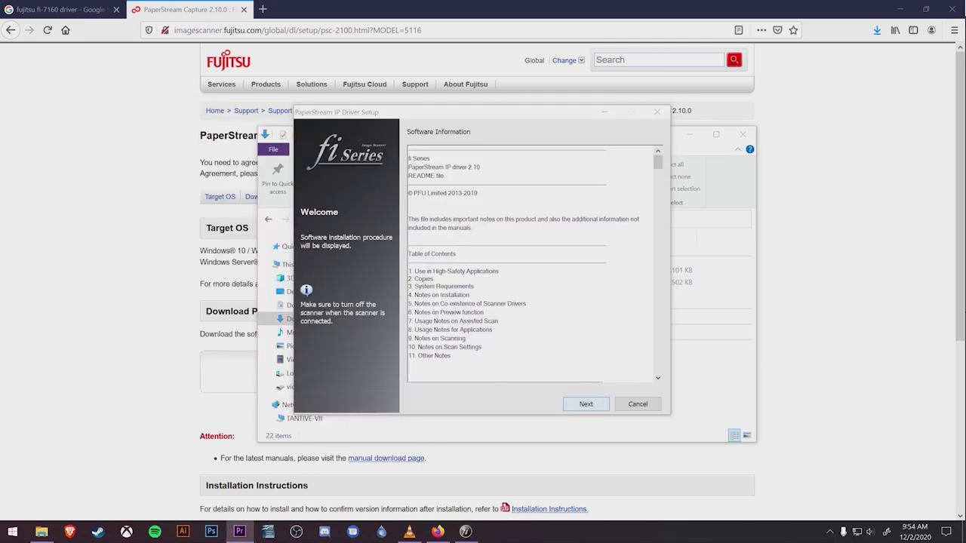
key("Return")
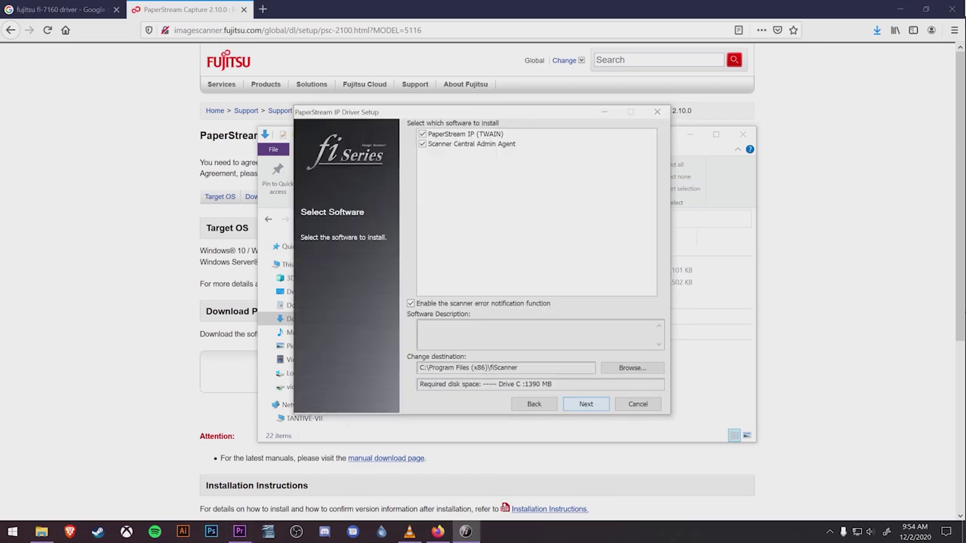
left_click(472, 144)
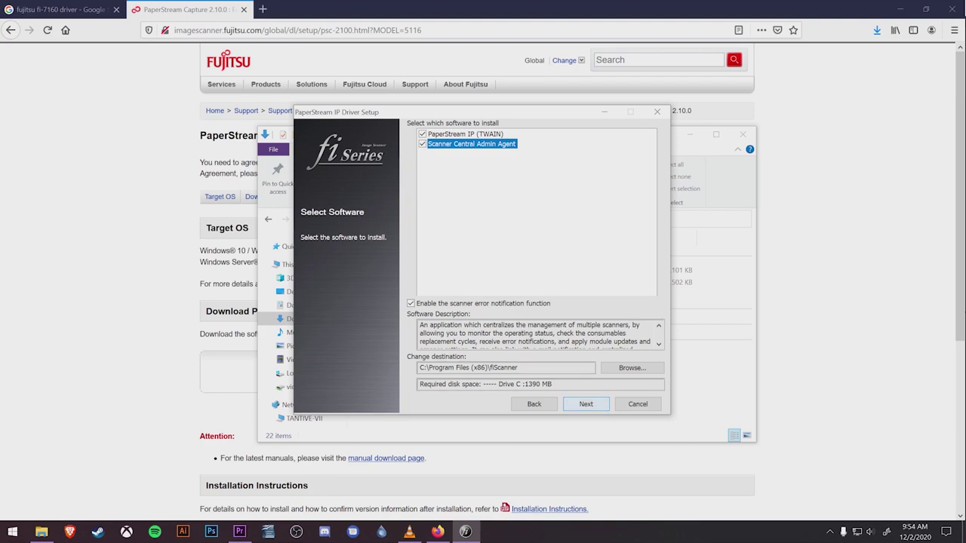
left_click(585, 404)
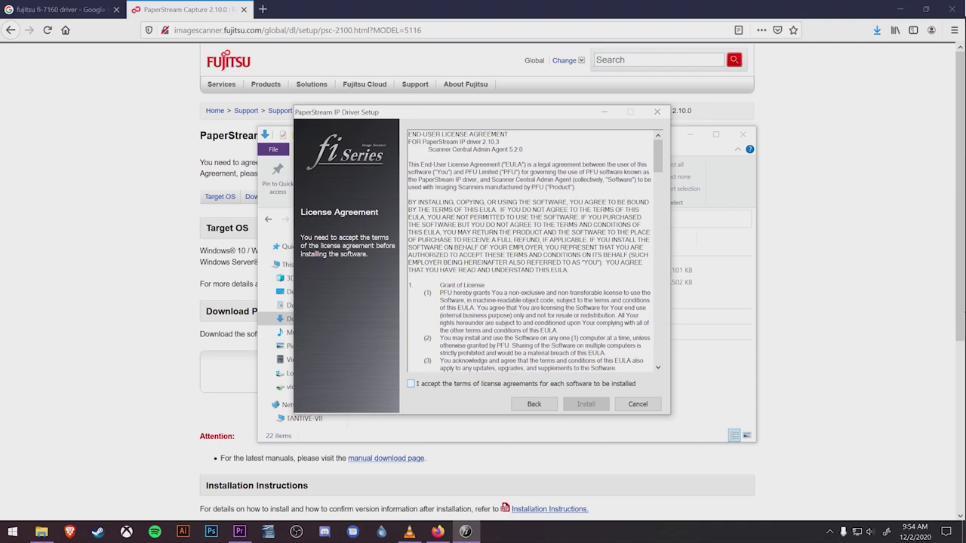
Accept the driver's license terms, install the selected software and close the PaperStream IP setup.
left_click(410, 384)
left_click(586, 403)
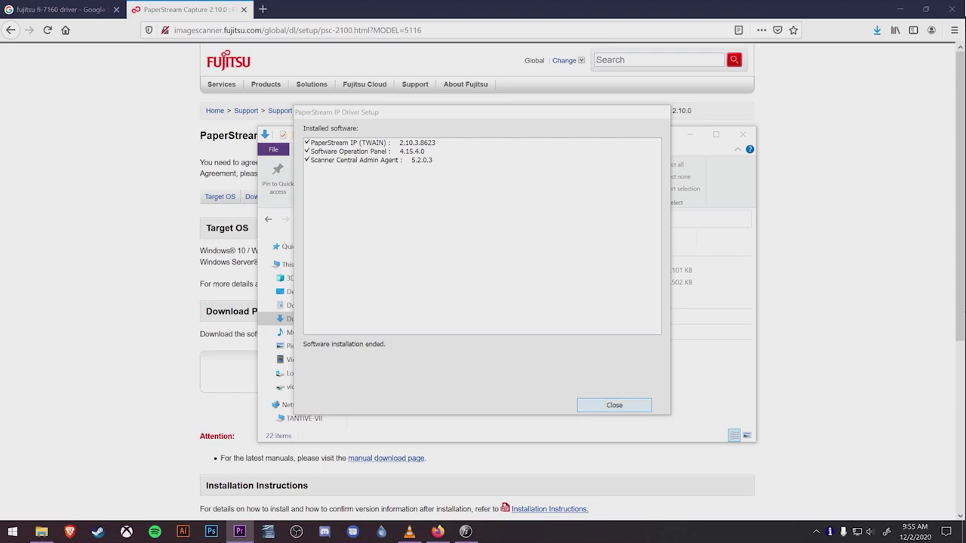
left_click(615, 405)
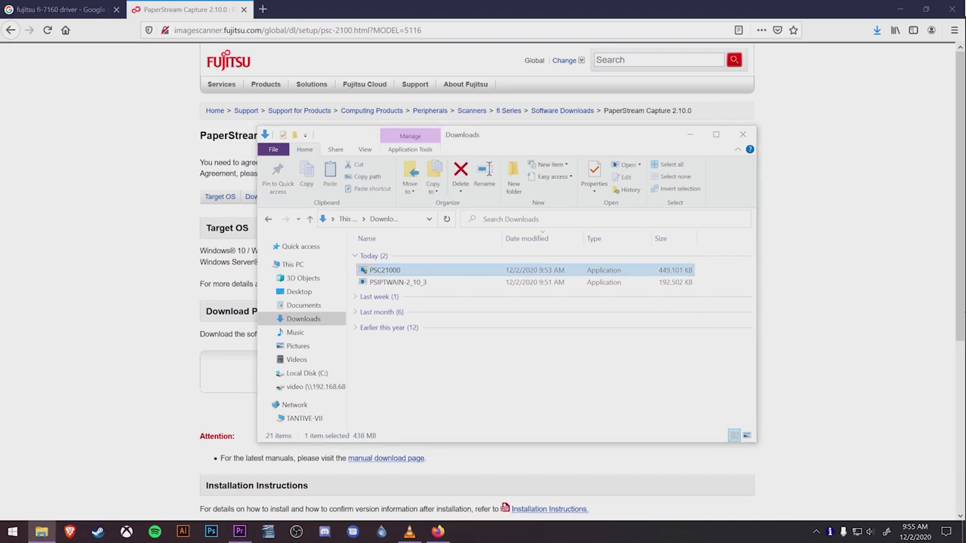
Run the PSC21000 installer in English, accept the license agreement and choose the Basic setup type.
key("Return")
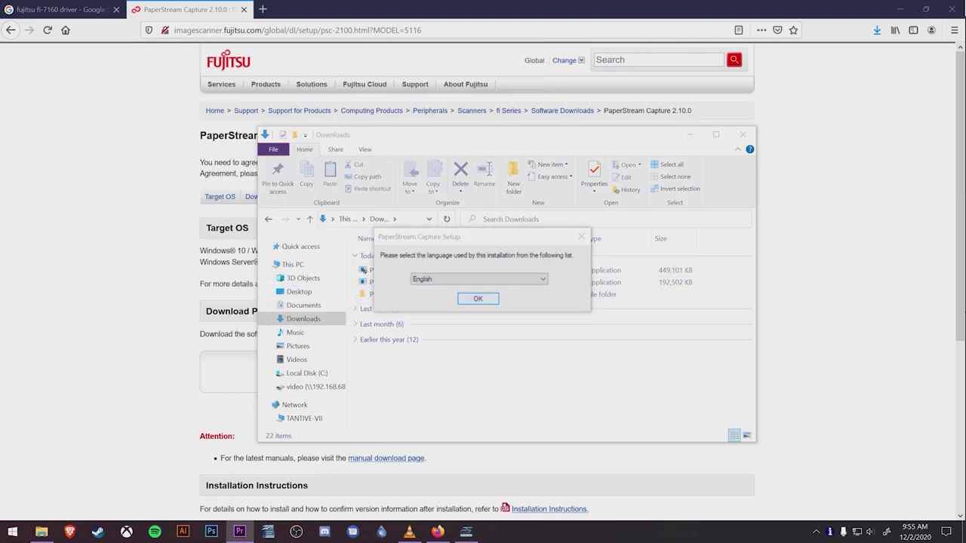
key("Return")
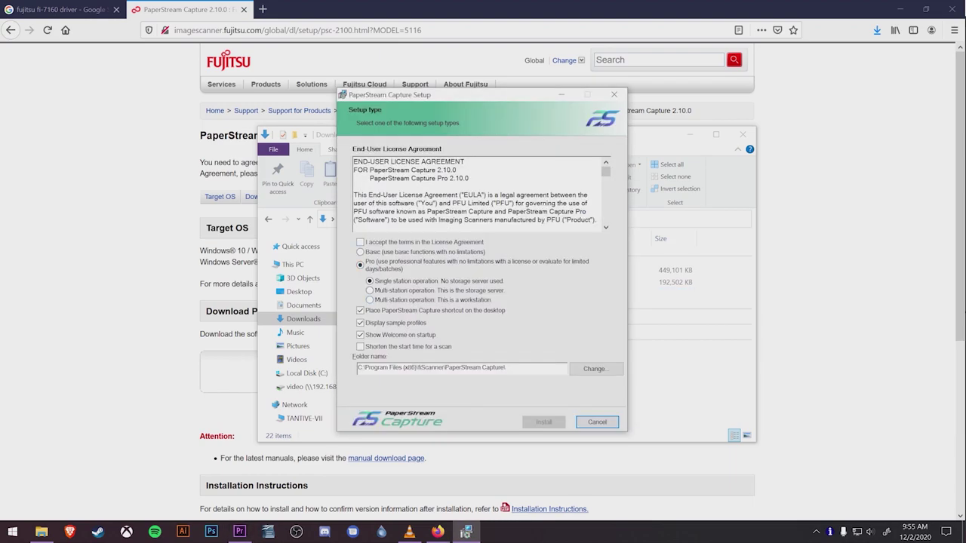
left_click(360, 242)
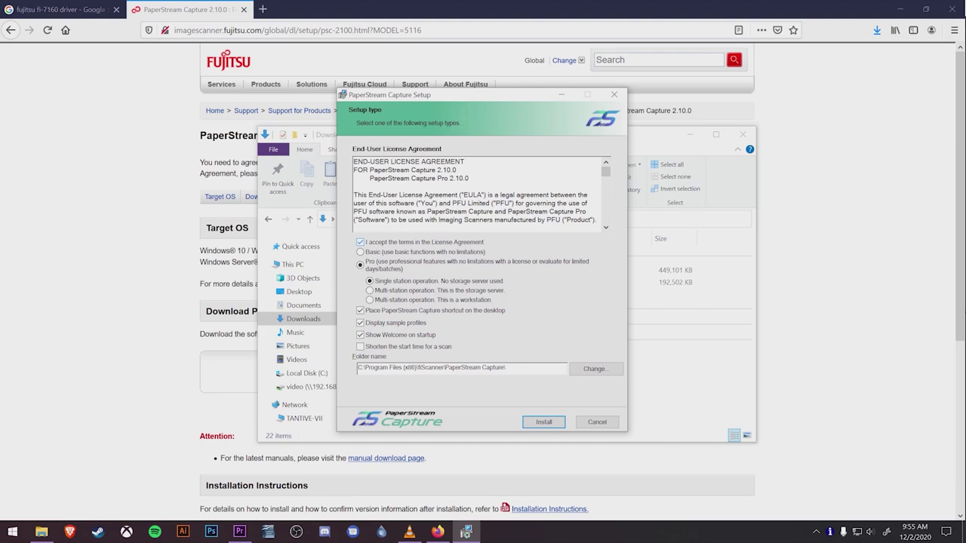
key("alt+b")
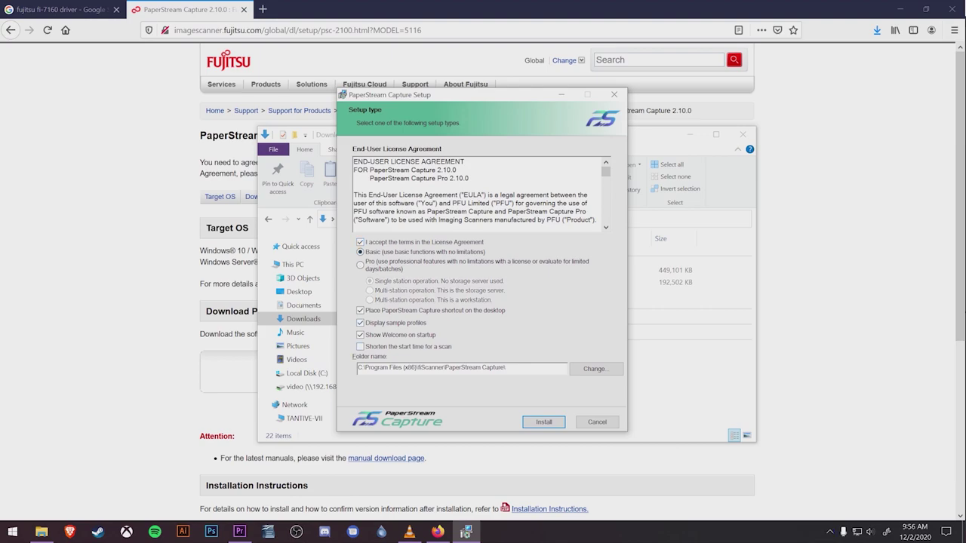
Disable the sample profiles and the Welcome on startup, leave the shortened scan start time off, and install PaperStream Capture.
key("alt+d")
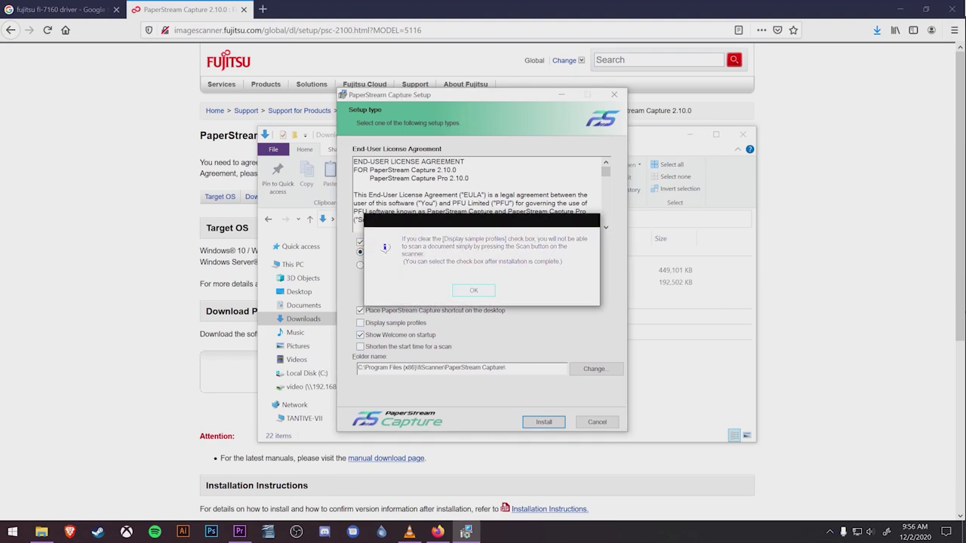
key("Return")
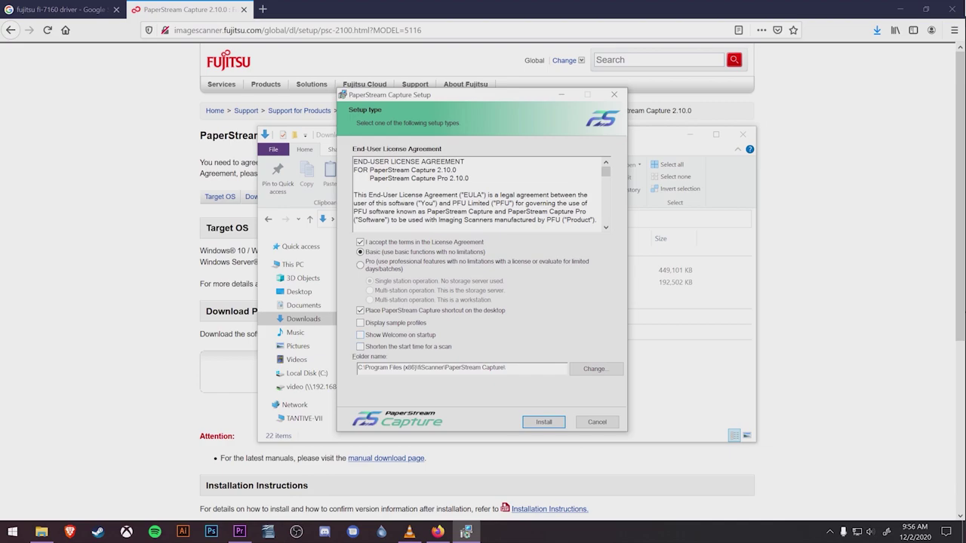
key("alt+s")
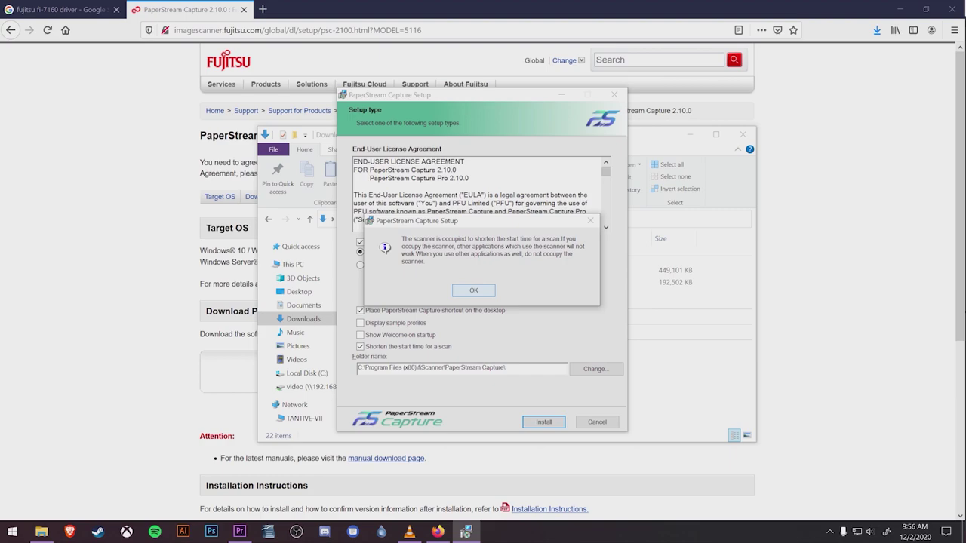
key("Return")
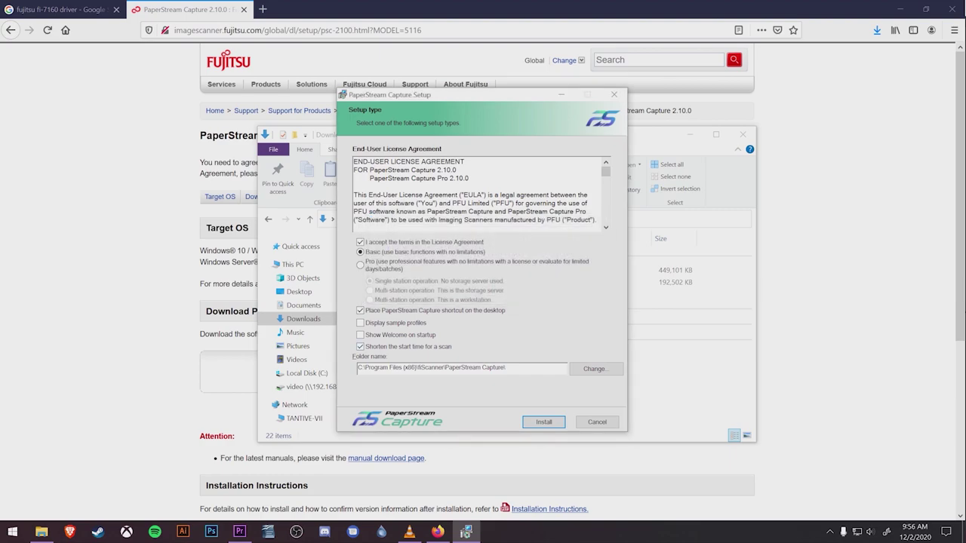
left_click(360, 347)
key("Return")
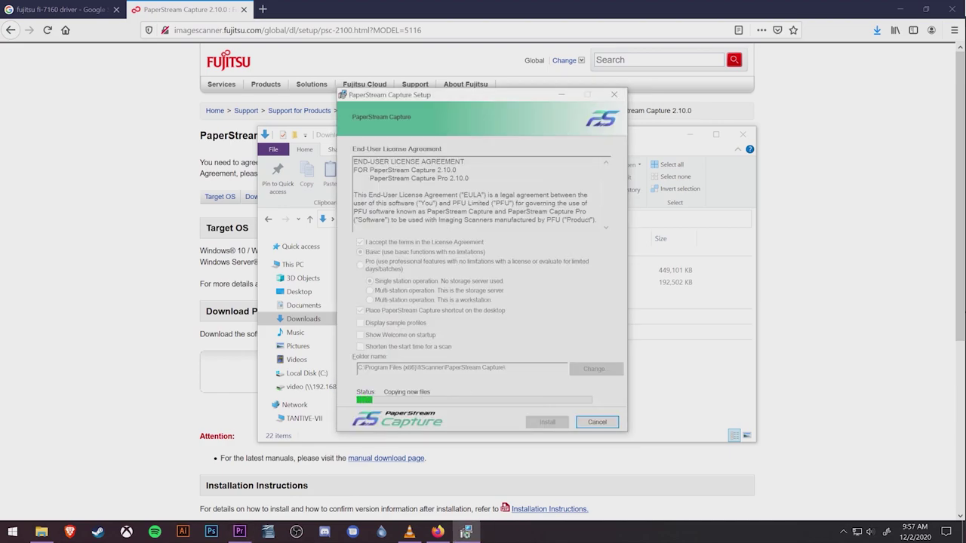
key("Return")
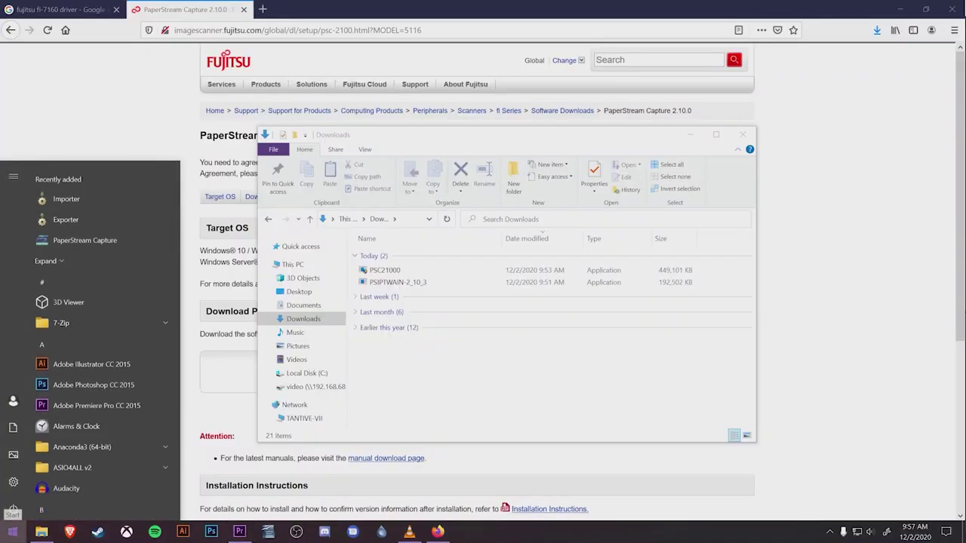
Open the fi-7160's scanner properties from the Windows Printers & scanners settings and select the device under Scanners and Cameras.
type("printers")
key("Return")
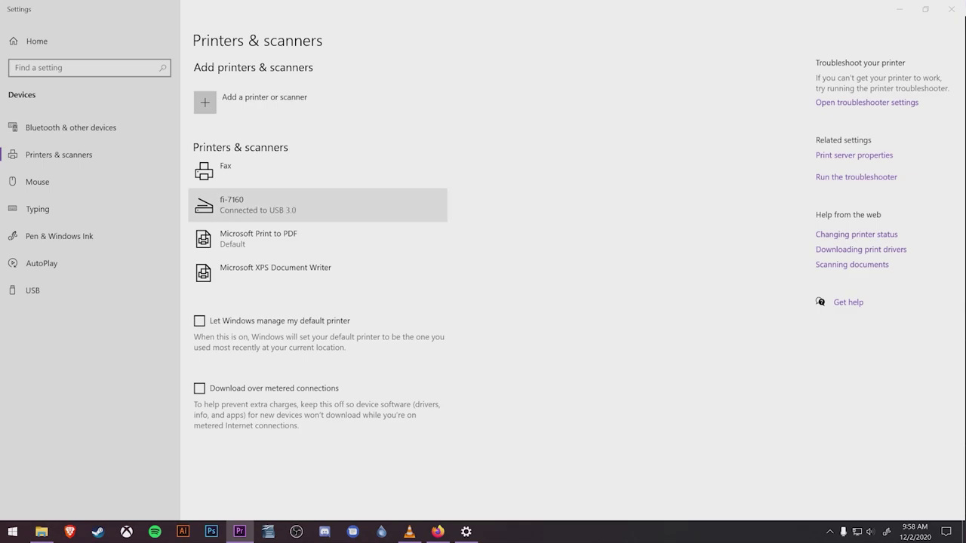
left_click(317, 204)
left_click(341, 240)
left_click(341, 241)
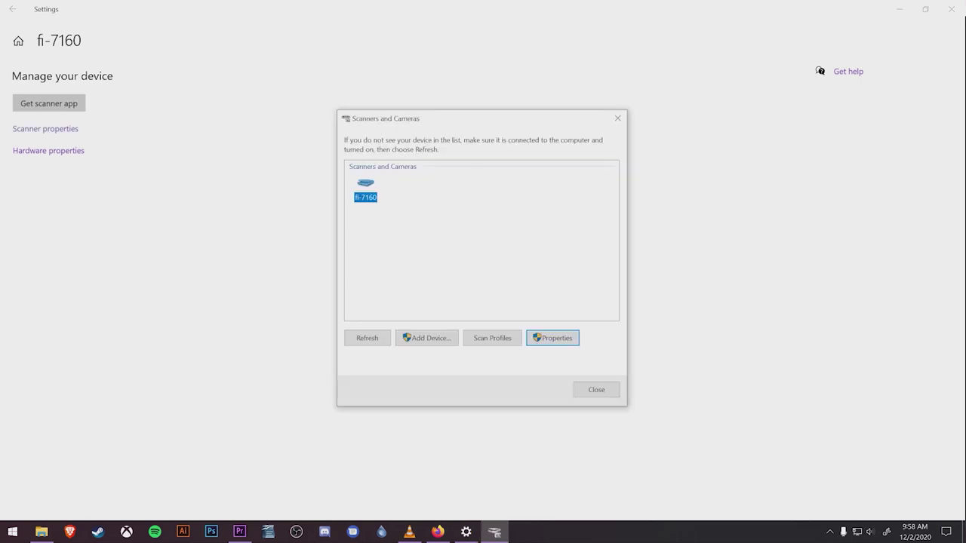
left_click(365, 190)
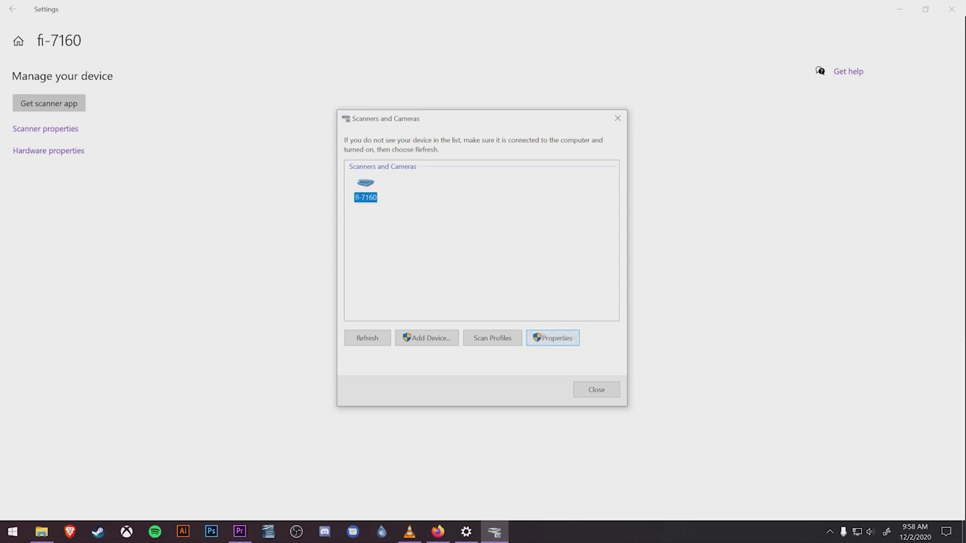
Open the fi-7160's device properties and set its Scan Button event to start PaperStream Capture.
left_click(552, 338)
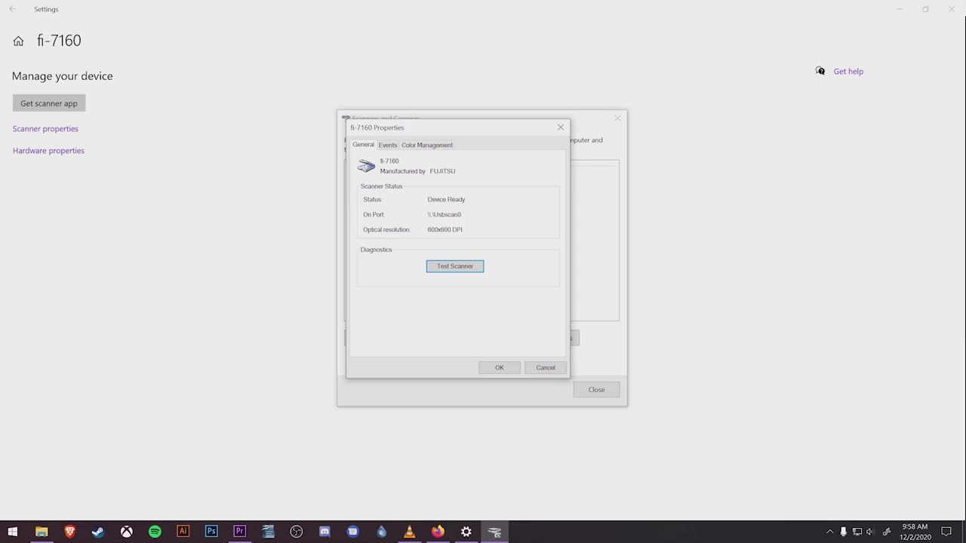
left_click(388, 145)
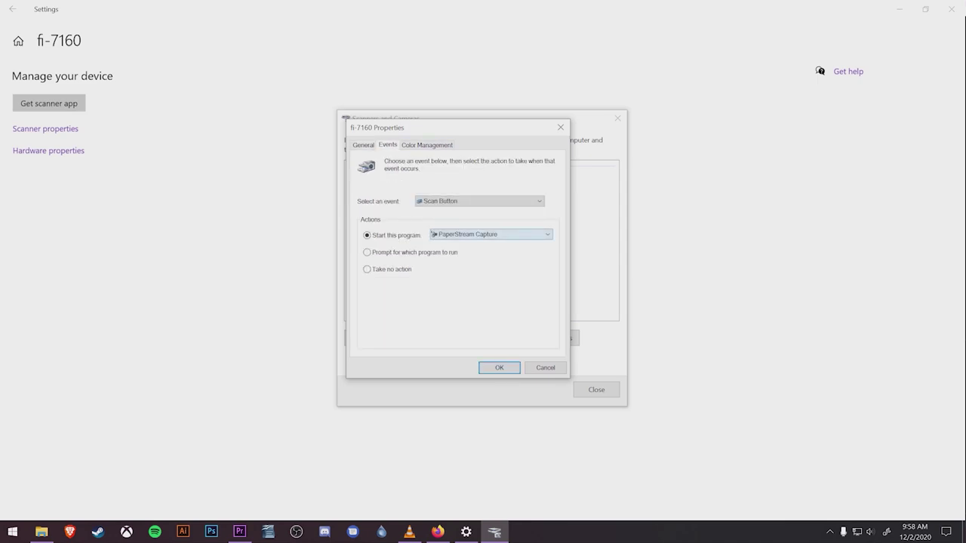
left_click(367, 252)
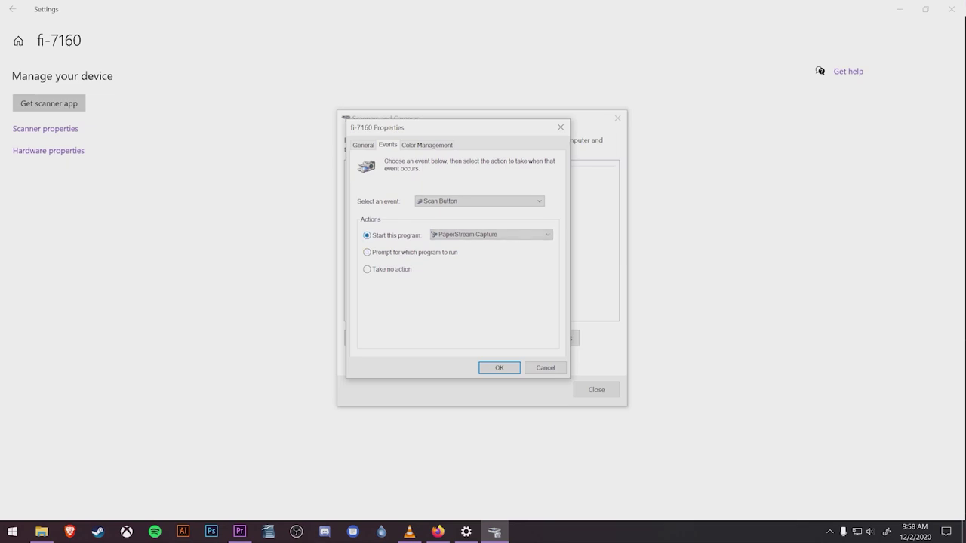
left_click(490, 234)
key("Escape")
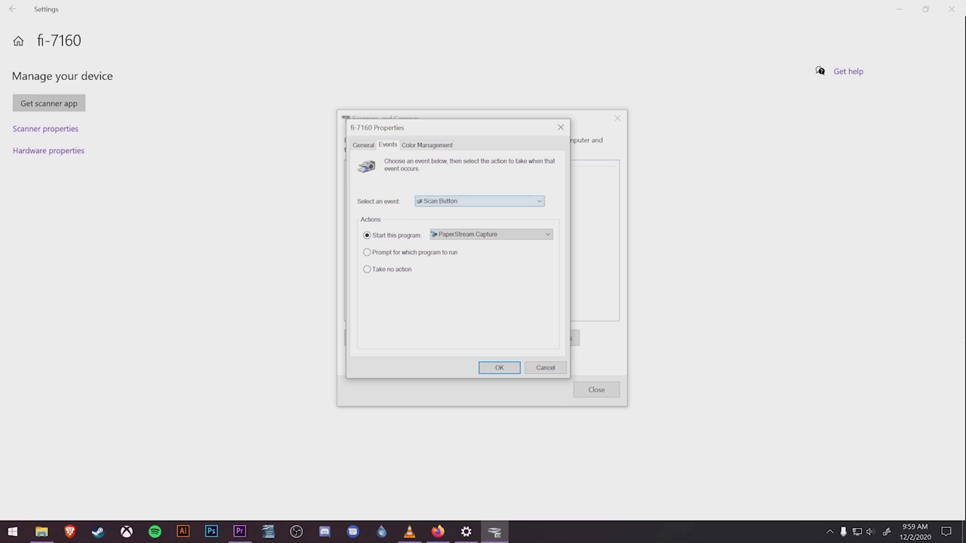
Review the actions assigned to the scanner's Send to 1 and Send to 2 events, and return to the Scan Button event.
left_click(479, 201)
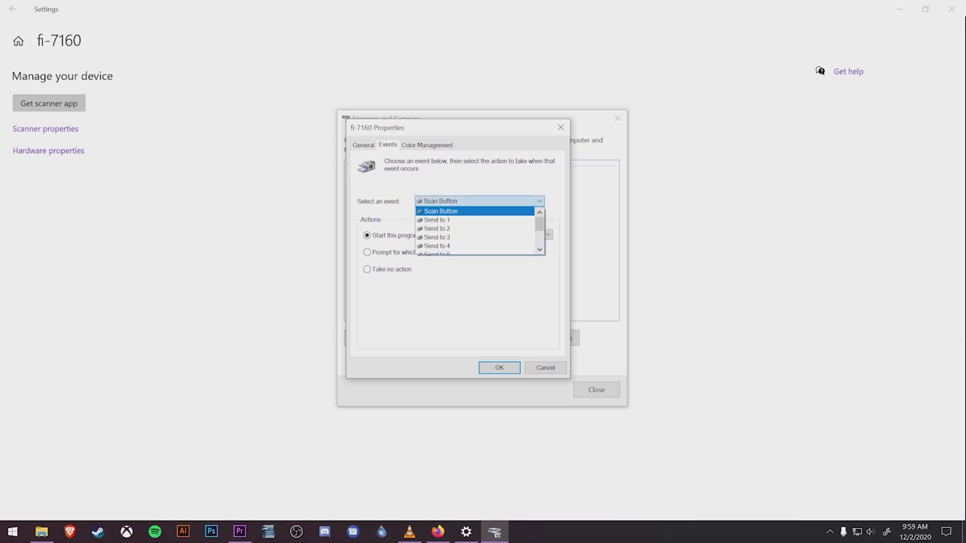
key("Down")
key("Return")
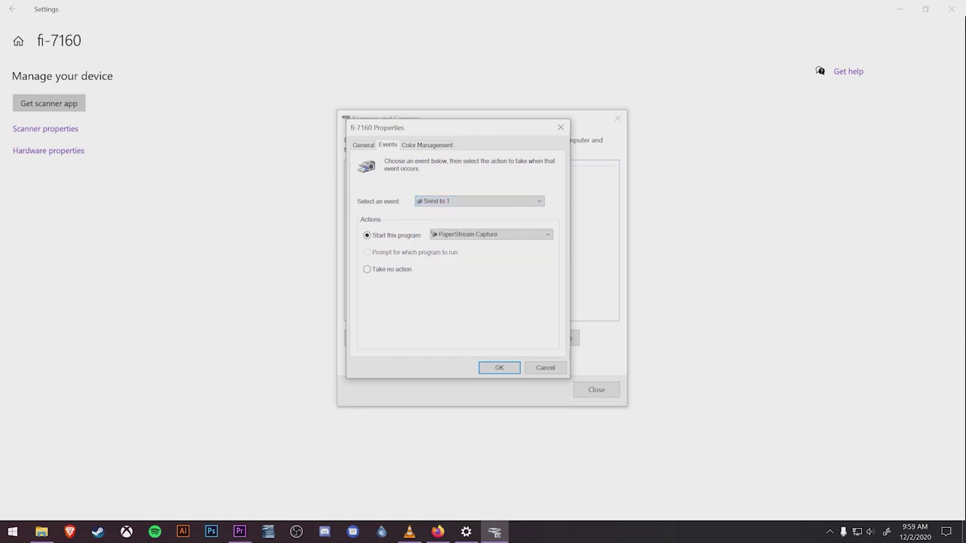
key("alt+Down")
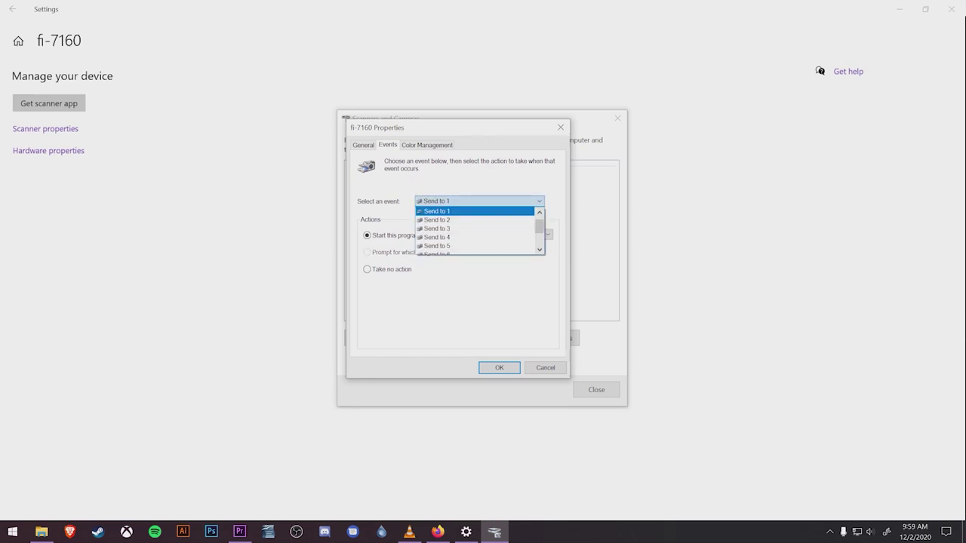
key("Down")
key("Return")
left_click(478, 201)
scroll(478, 228, "up", 1)
key("Return")
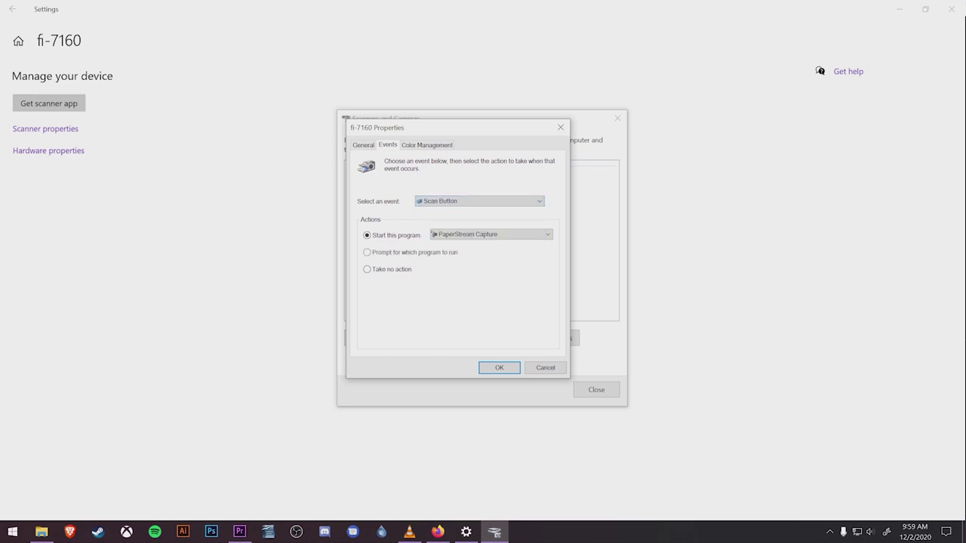
Confirm the fi-7160's properties and close both Scanners and Cameras and the Windows Settings.
key("Return")
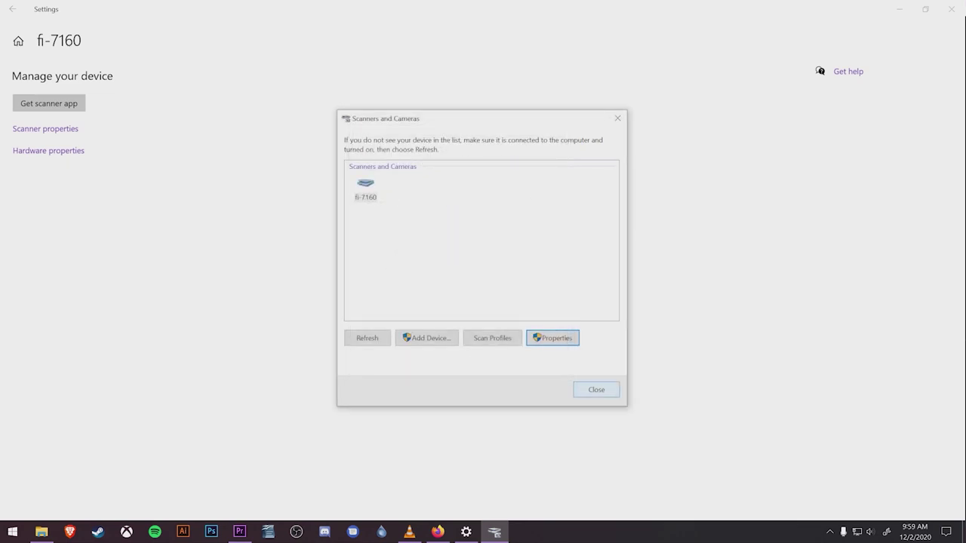
key("Return")
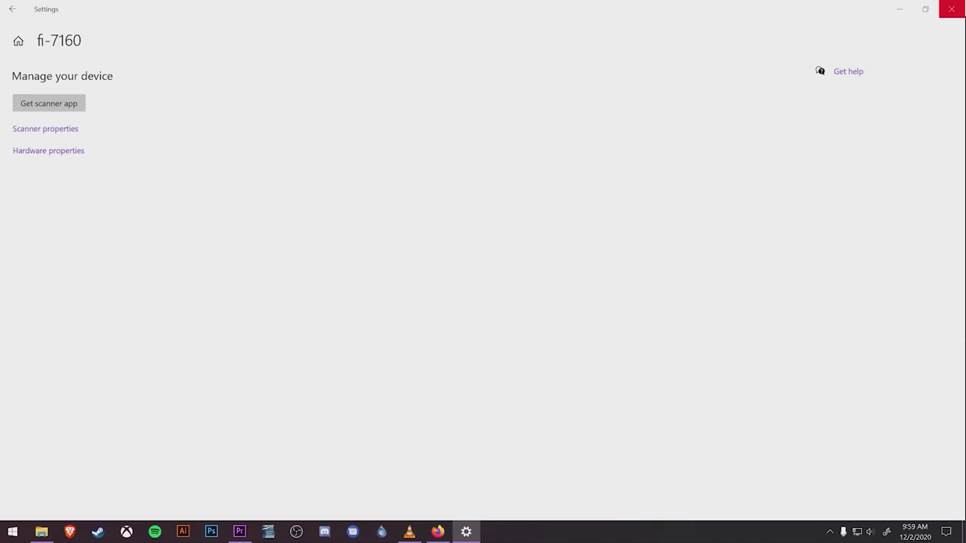
left_click(951, 9)
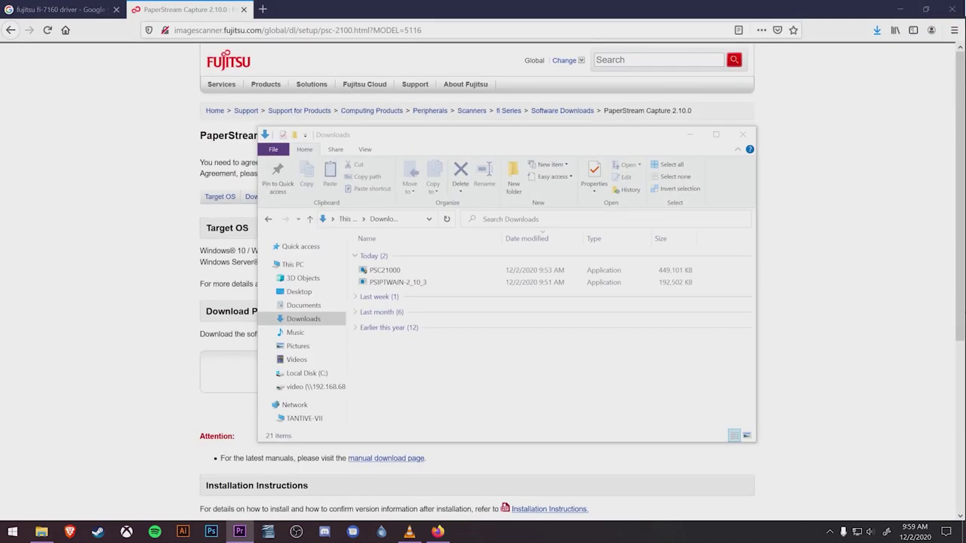
Find and launch PaperStream Capture, and move its window toward the middle of the desktop.
left_click(12, 532)
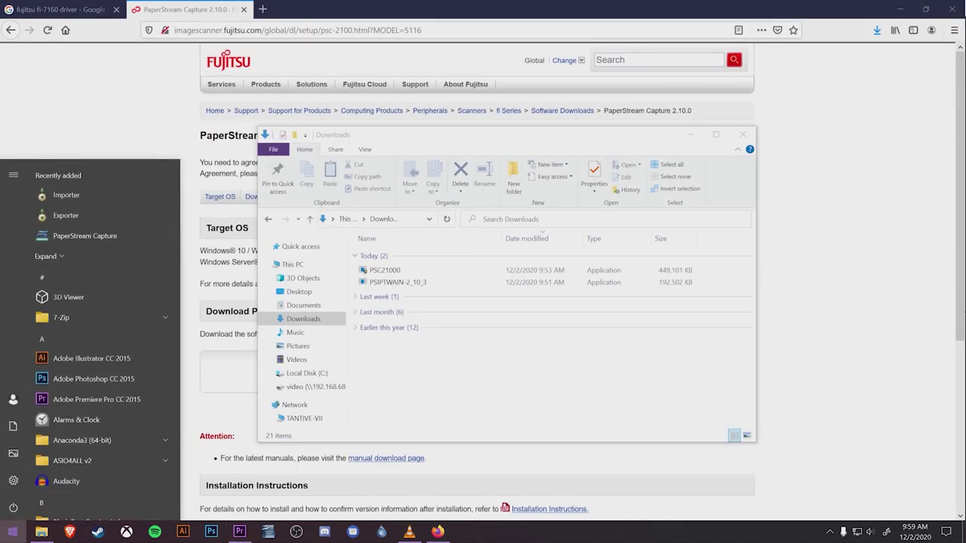
type("paperstream")
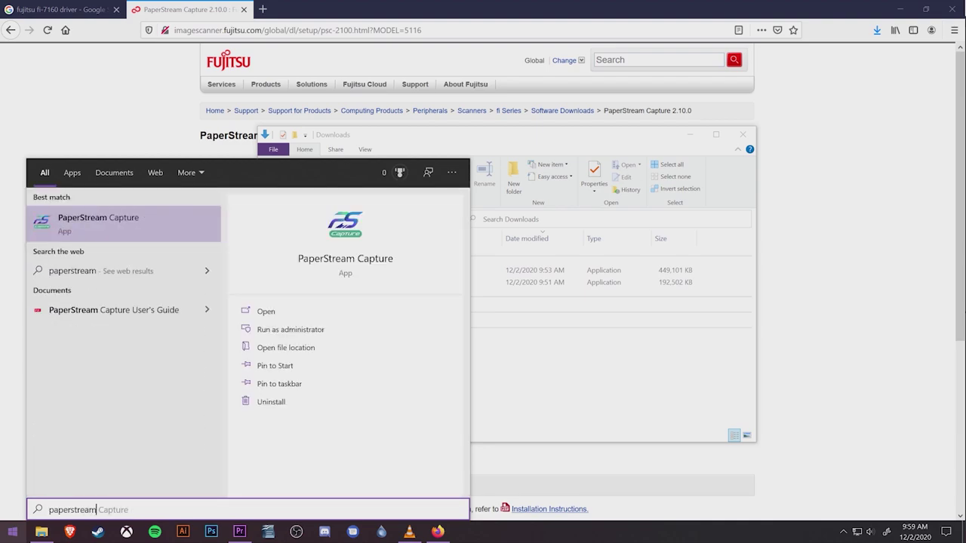
key("Return")
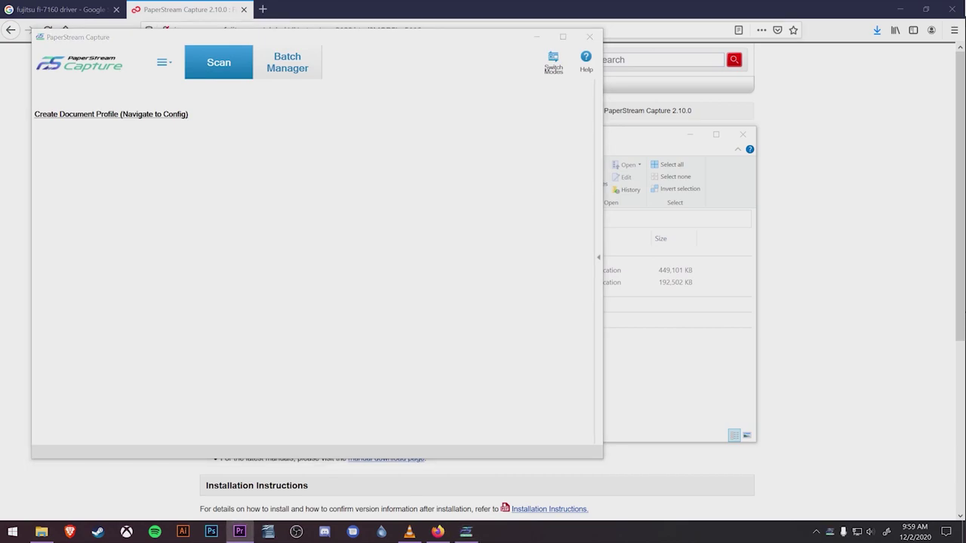
left_click_drag(317, 36, 445, 62)
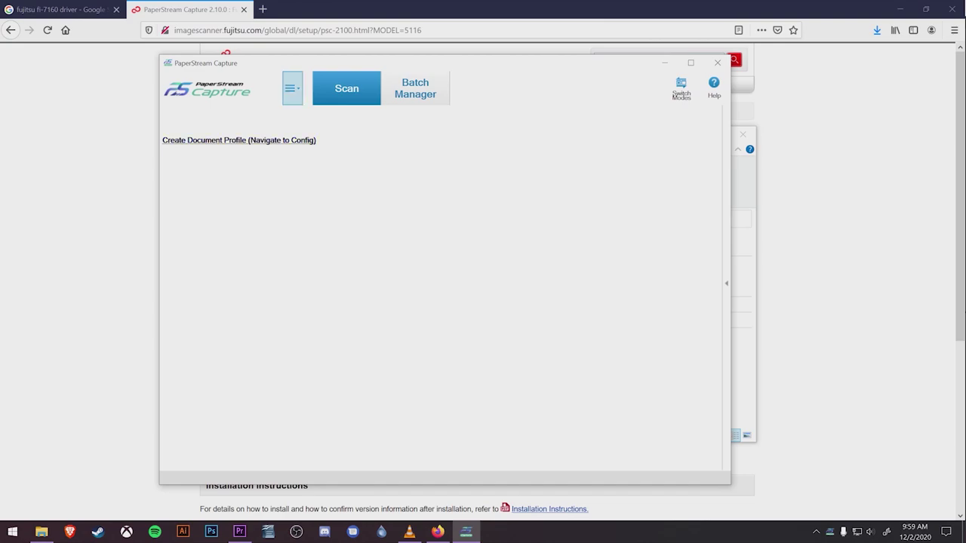
Create a new document profile in PaperStream Capture and name it PCC EHR.
left_click(292, 88)
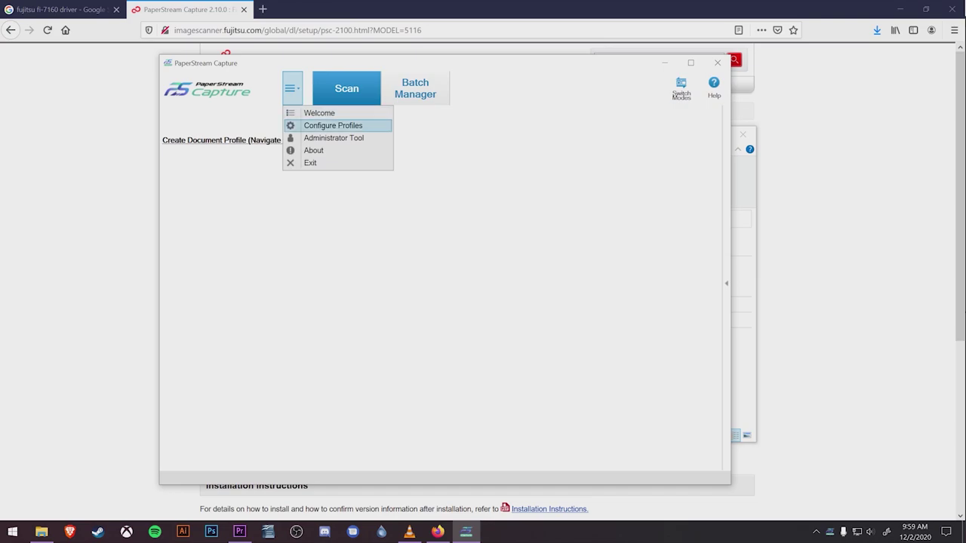
left_click(333, 126)
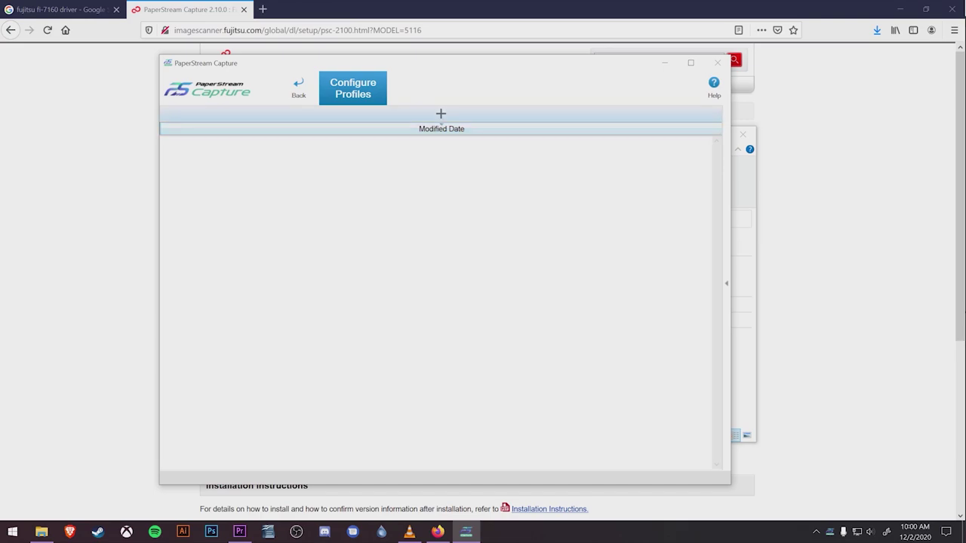
left_click(442, 123)
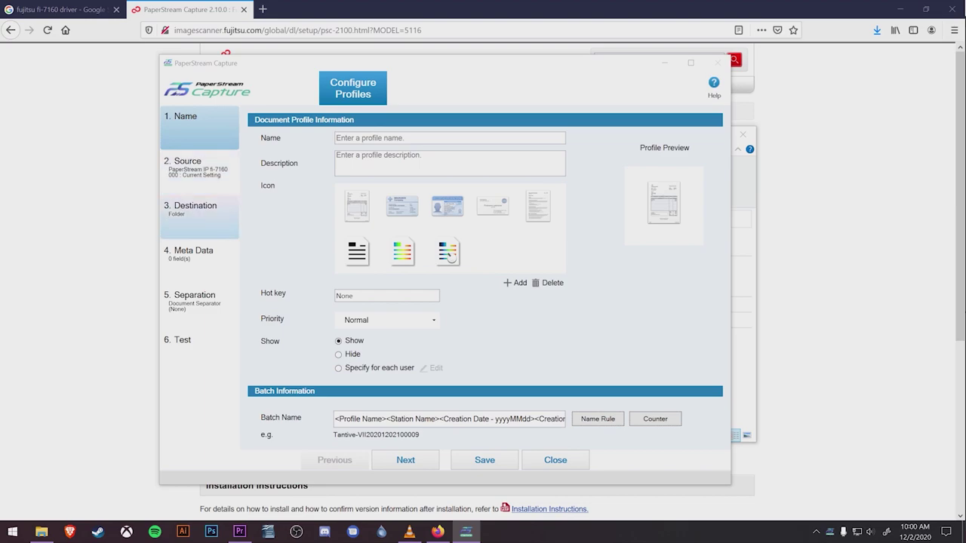
left_click(337, 138)
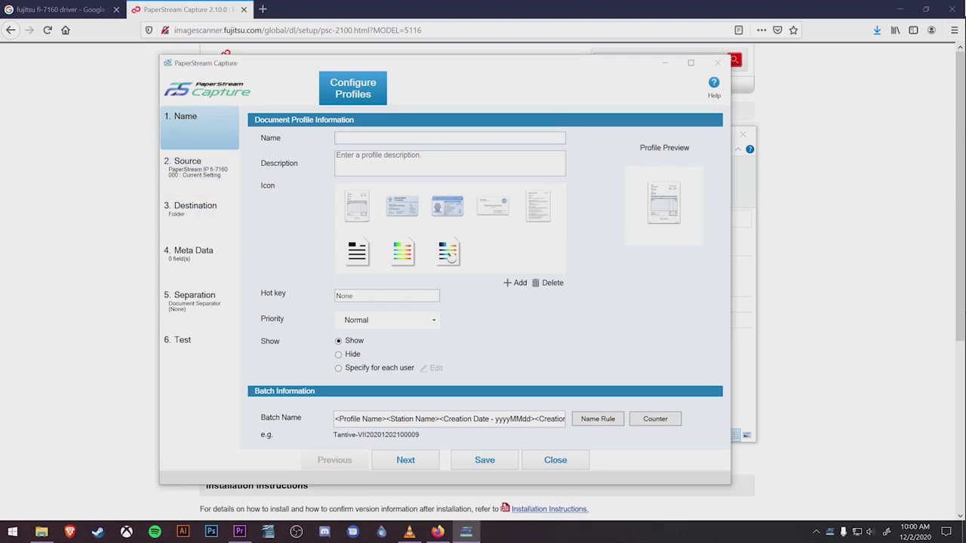
type("PCC EHR")
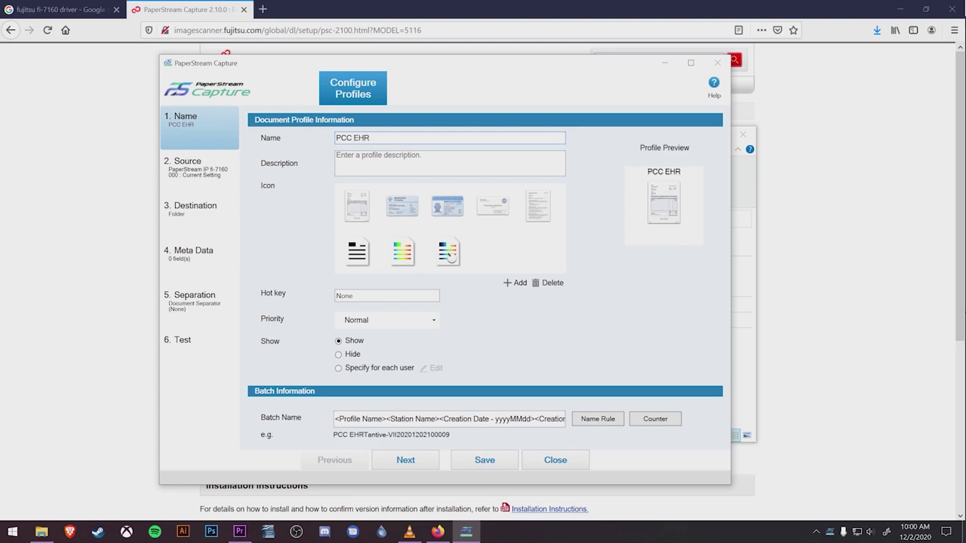
Set the profile's source parameters to Auto Color (B&W/Color), 200 dpi (Normal) and Duplex.
left_click(200, 172)
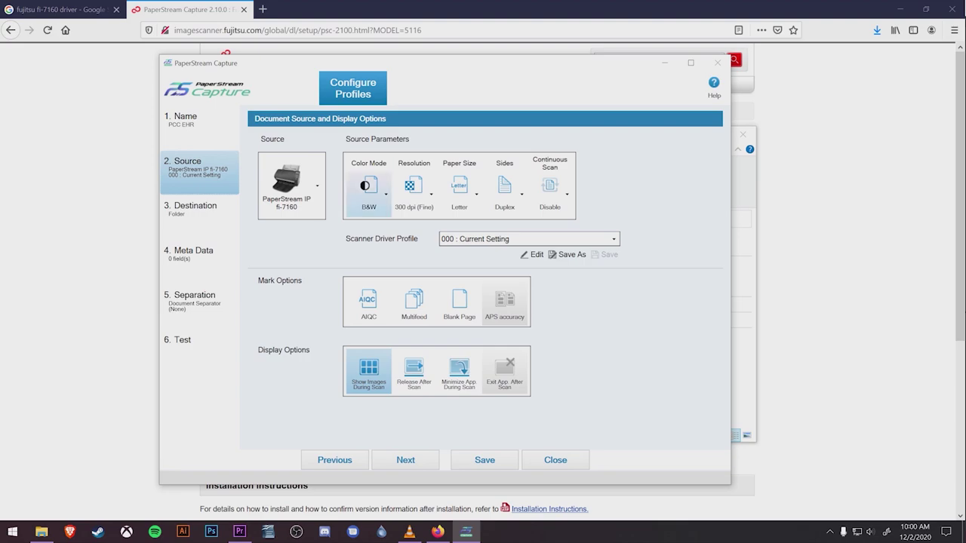
left_click(368, 189)
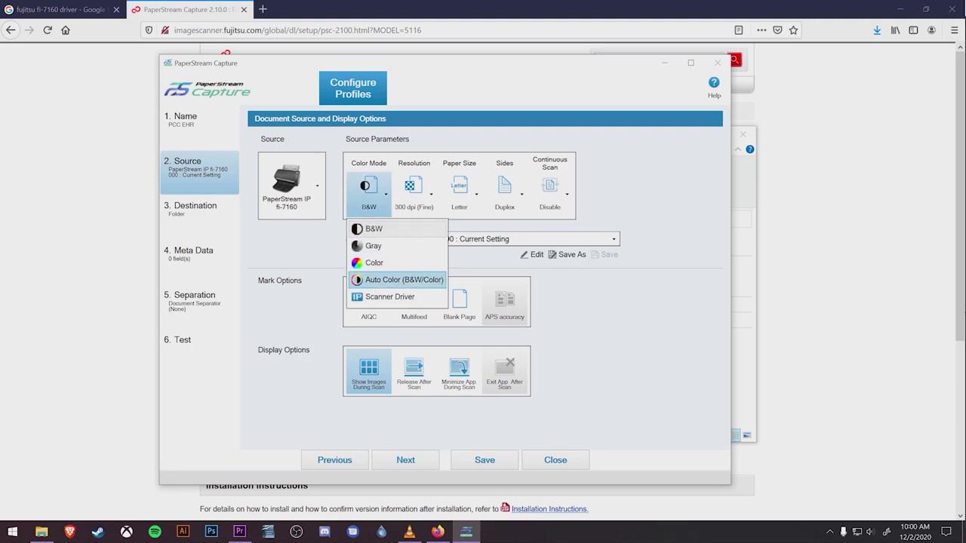
left_click(397, 280)
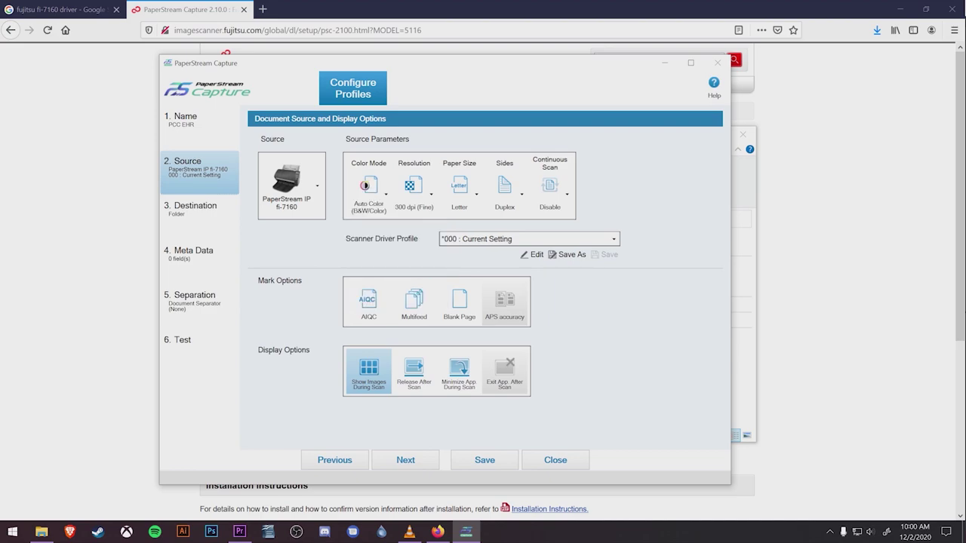
left_click(413, 190)
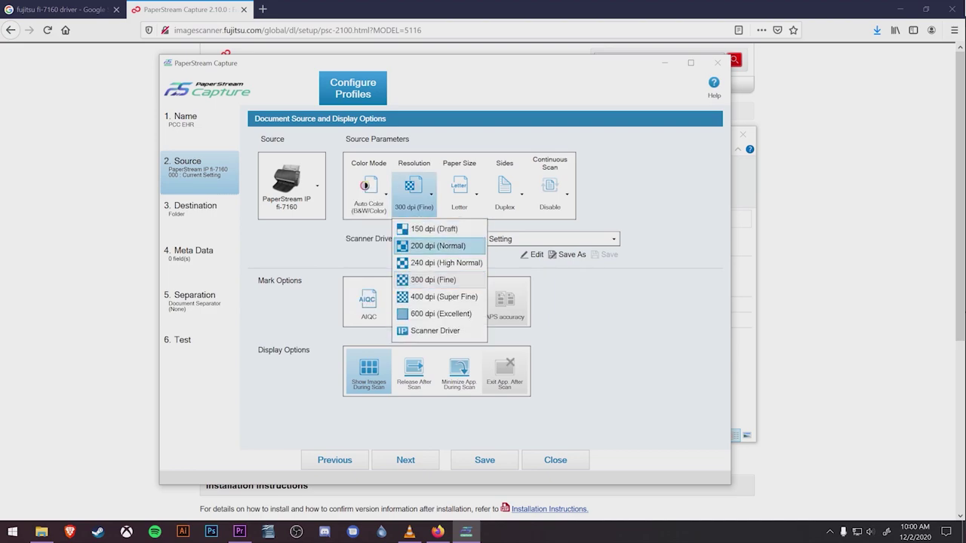
left_click(438, 245)
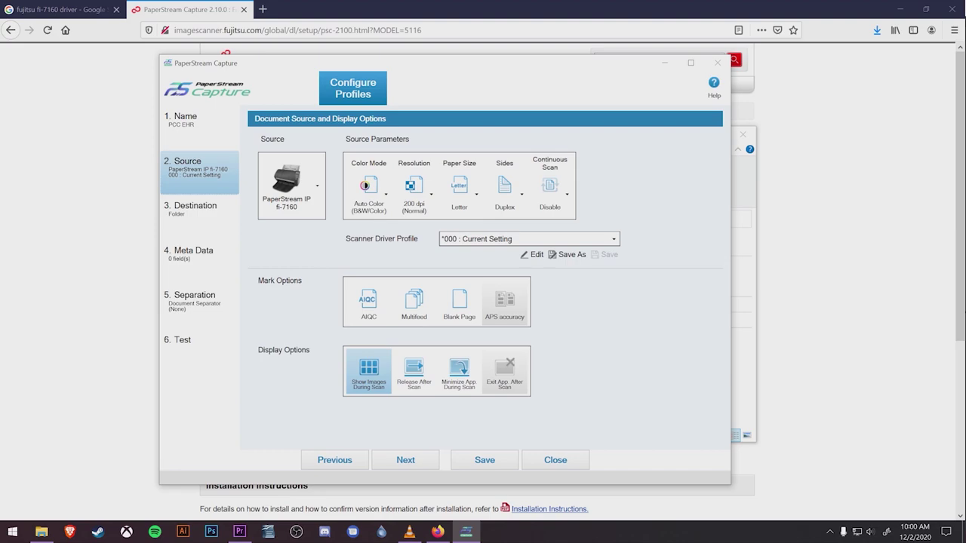
left_click(504, 194)
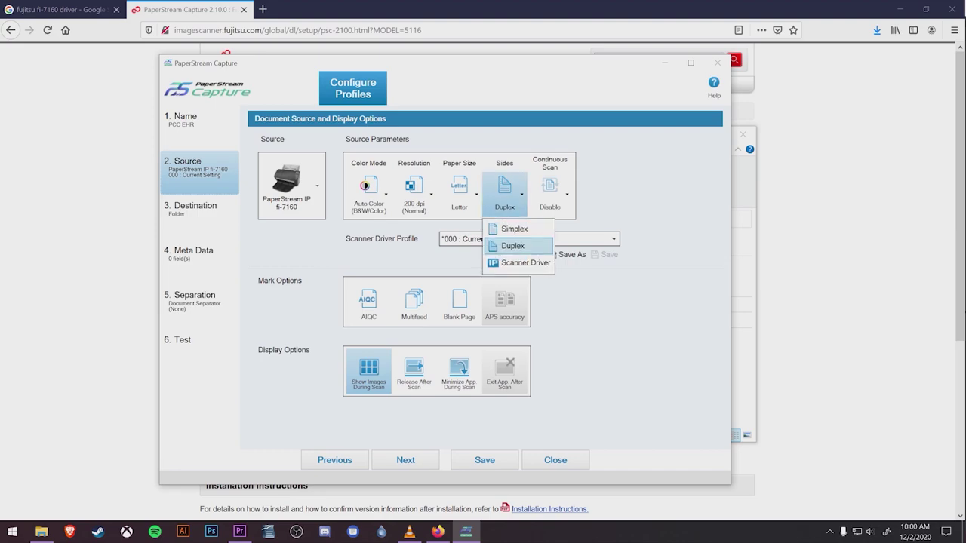
left_click(518, 246)
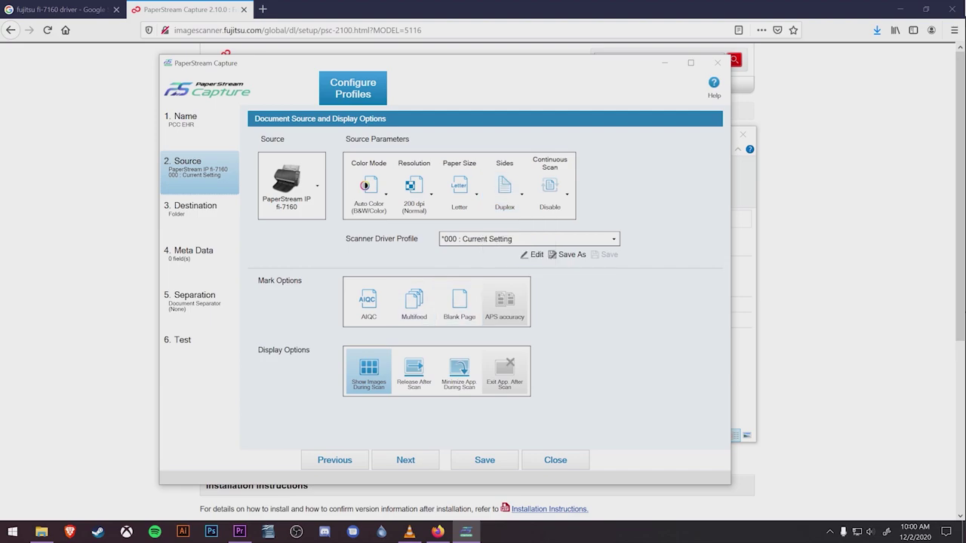
Enable Release After Scan and Minimize App. During Scan, and save the scanner driver settings as a new profile named PCC EHR.
left_click(414, 372)
left_click(459, 371)
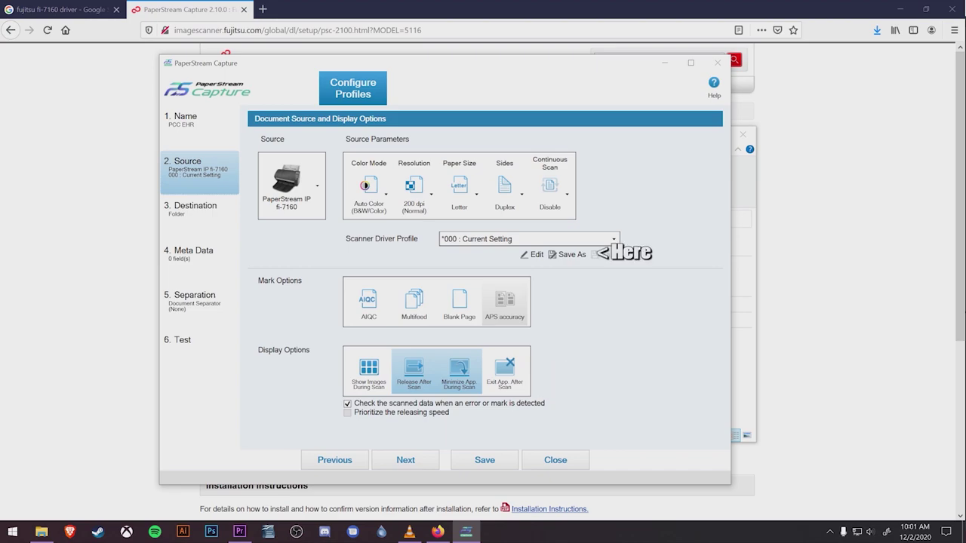
left_click(567, 254)
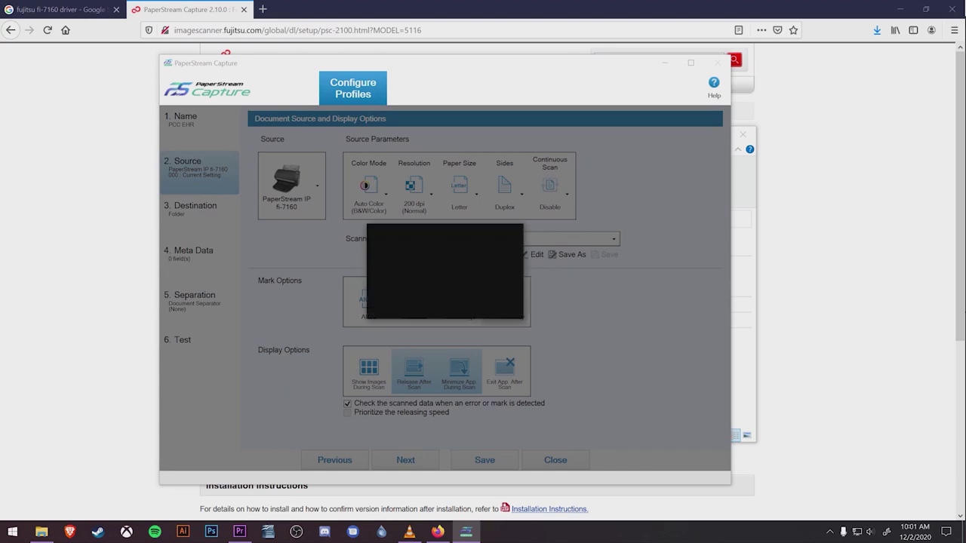
type("PCC EHR")
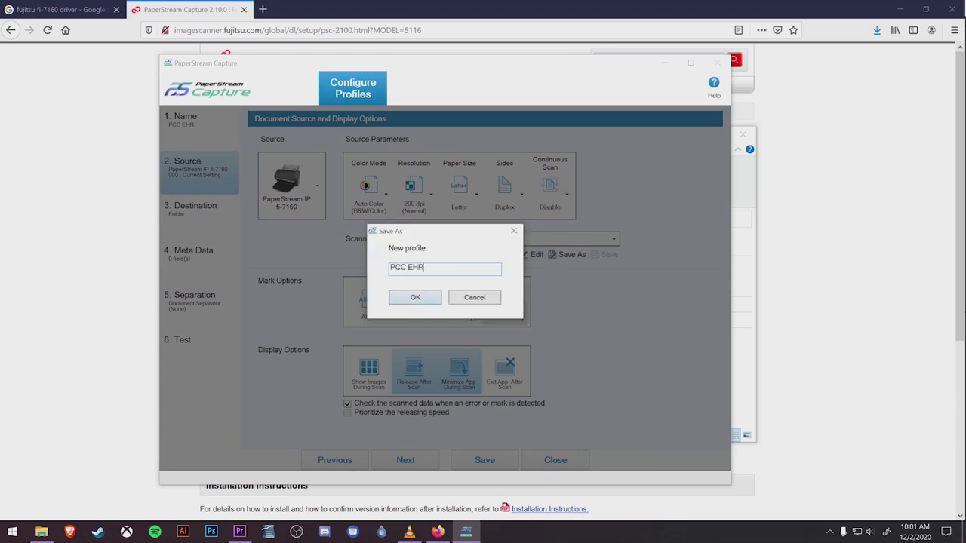
key("Return")
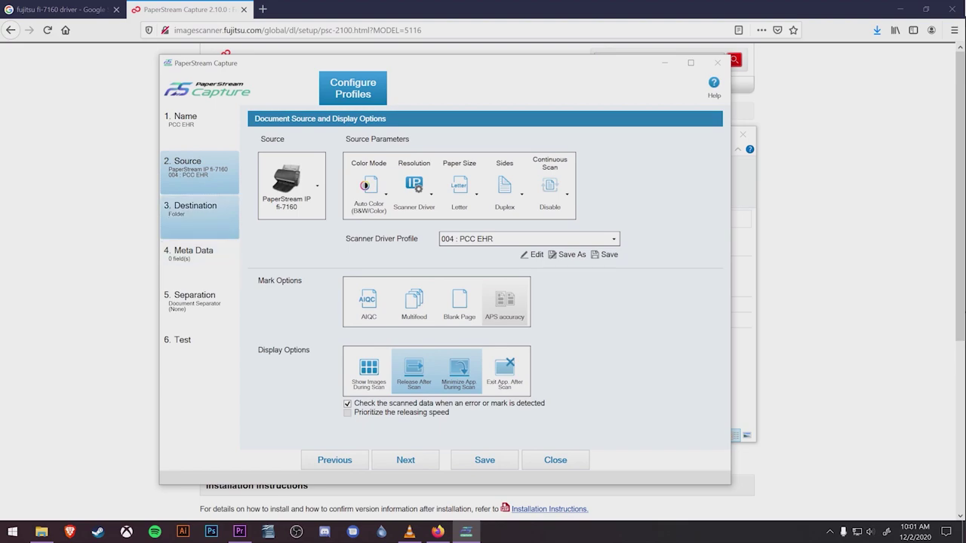
Set the output format of the profile's folder destination to PDF File (*.pdf).
left_click(194, 208)
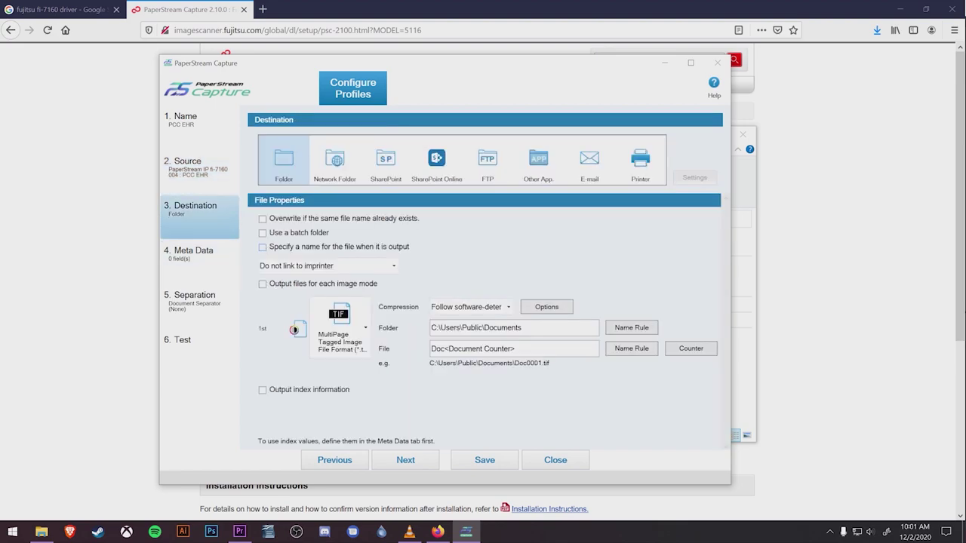
left_click(340, 332)
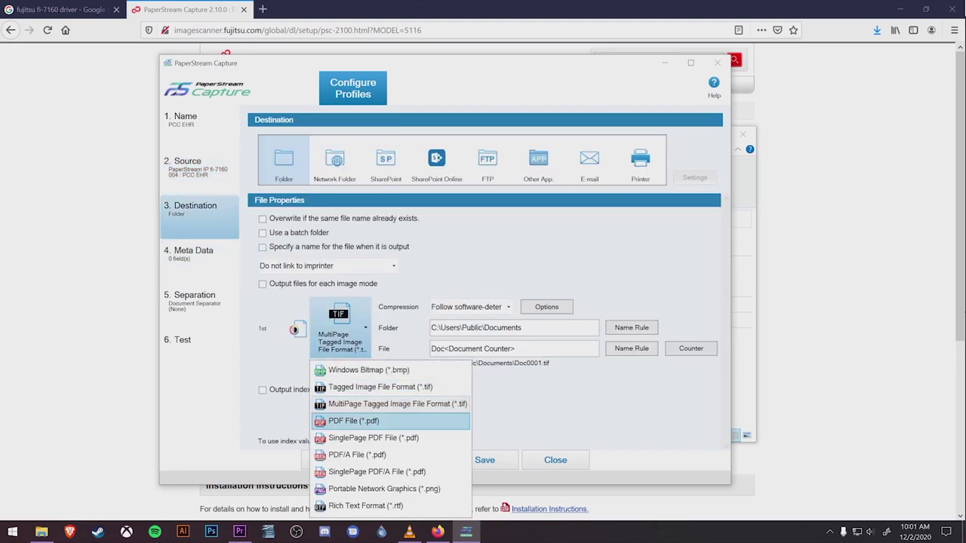
left_click(353, 421)
Set the profile's destination folder path to \\acro\scanning\bucket001.
left_click_drag(522, 327, 367, 327)
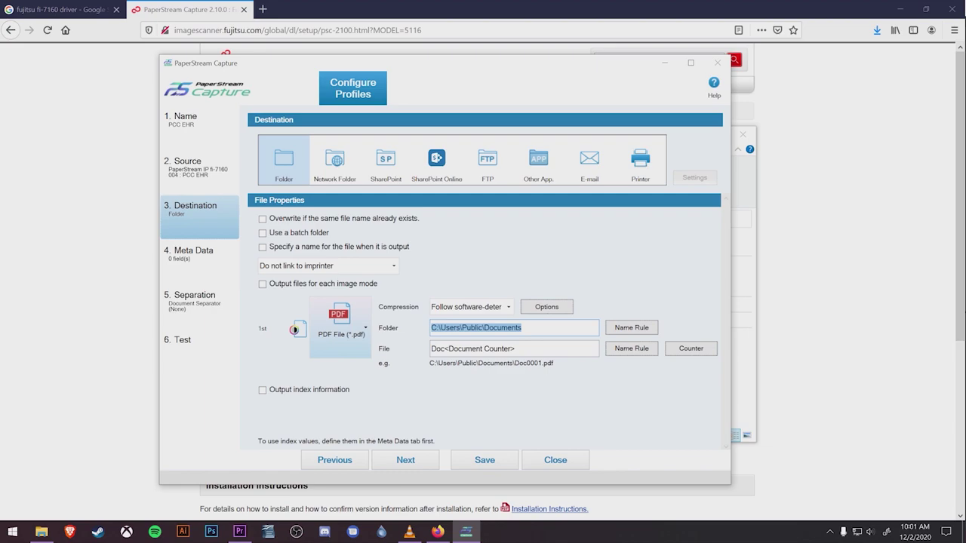
key("BackSpace")
type("\\\\")
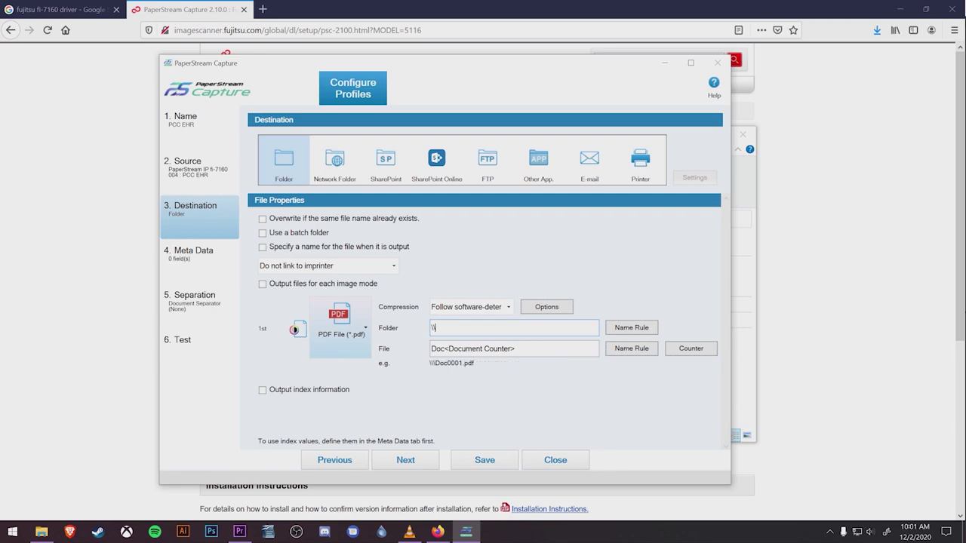
type("acro\\scanning\\")
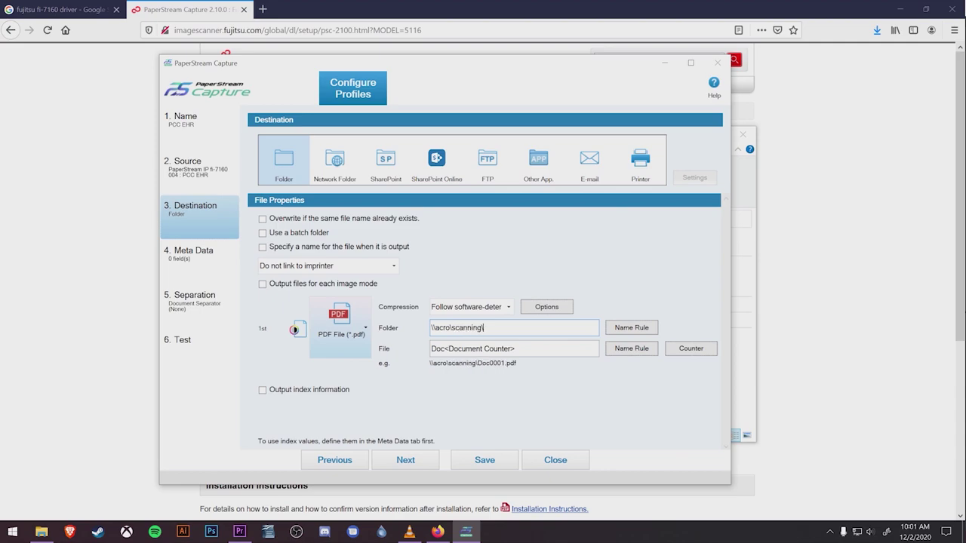
type("bucket###")
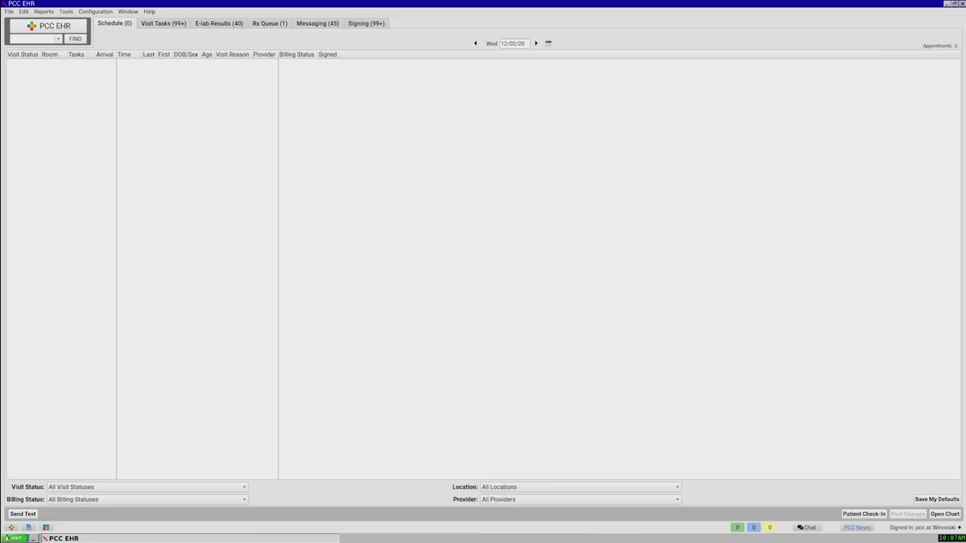
Switch to PCC EHR and examine the Import Documents settings in Document Administration.
left_click(95, 12)
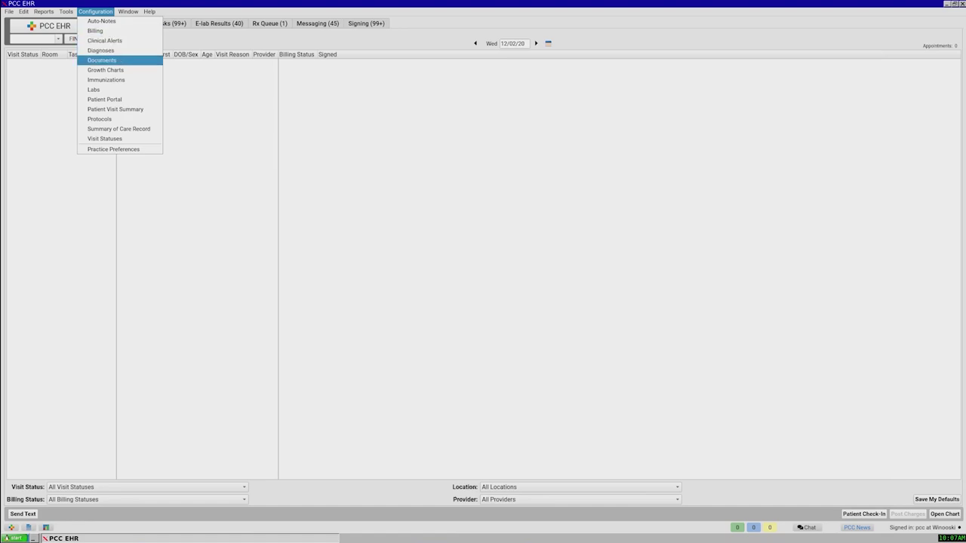
left_click(101, 60)
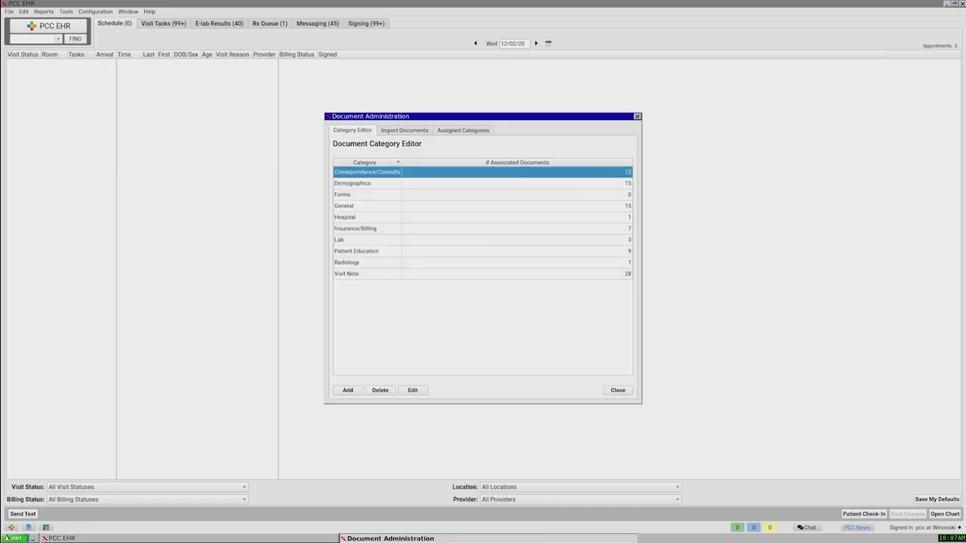
left_click(404, 129)
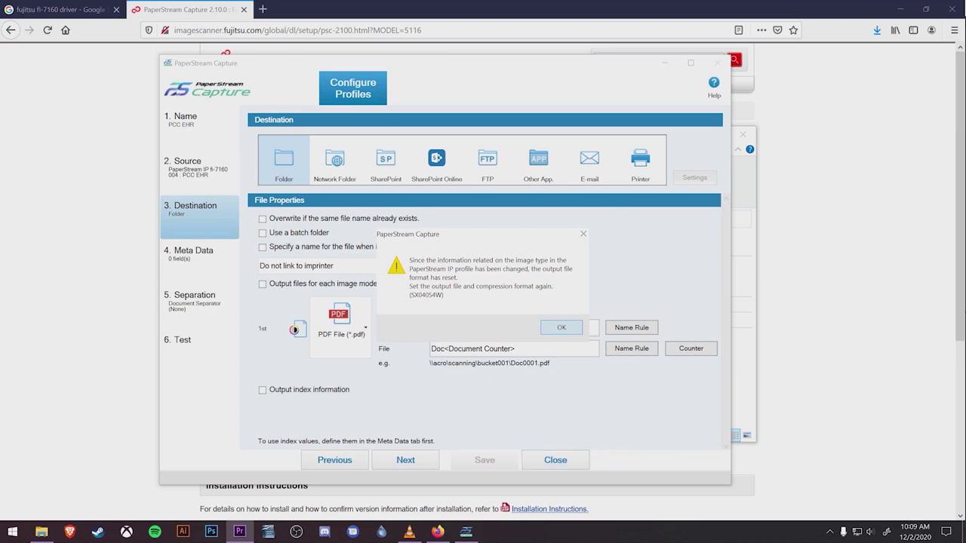
Back in PaperStream Capture, close the PCC EHR profile and create a new document profile named PCC EHR Simplex.
key("Return")
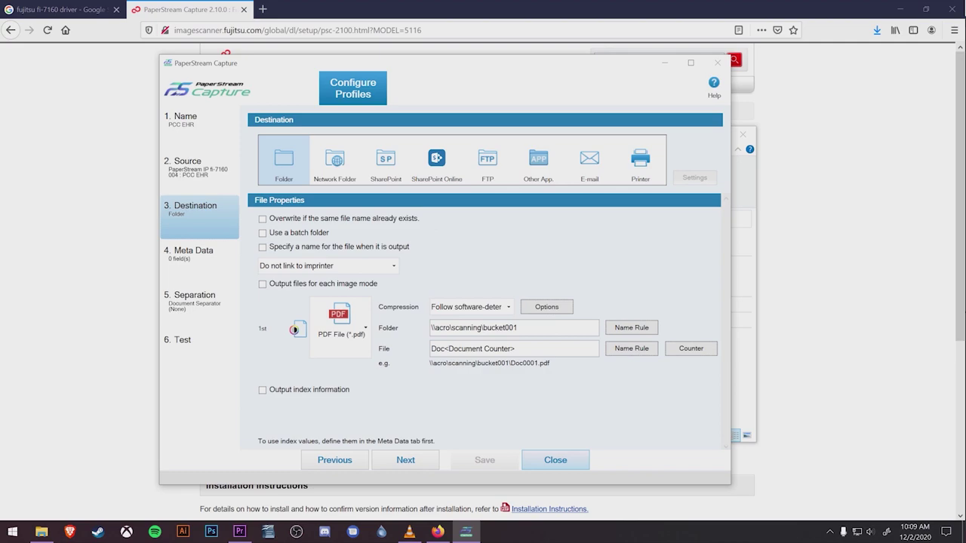
left_click(555, 459)
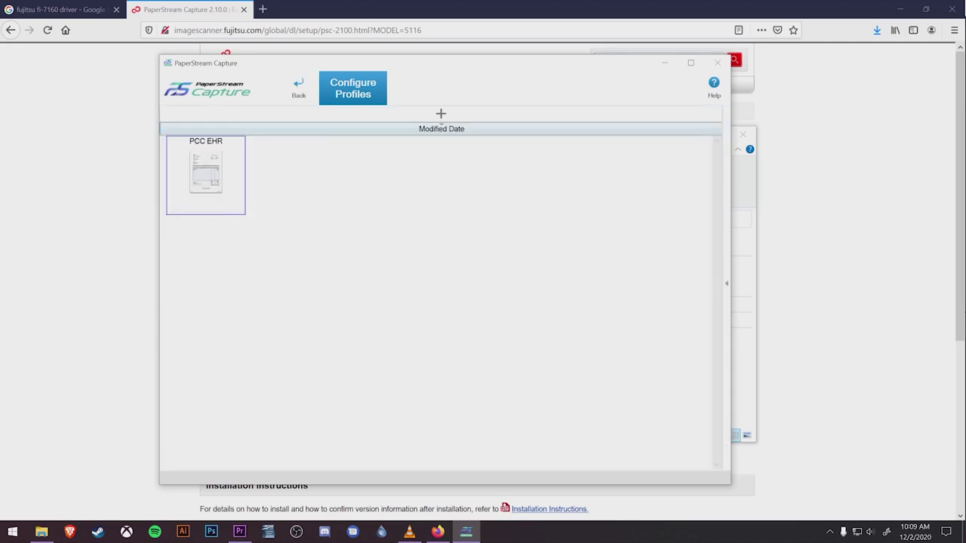
left_click(440, 113)
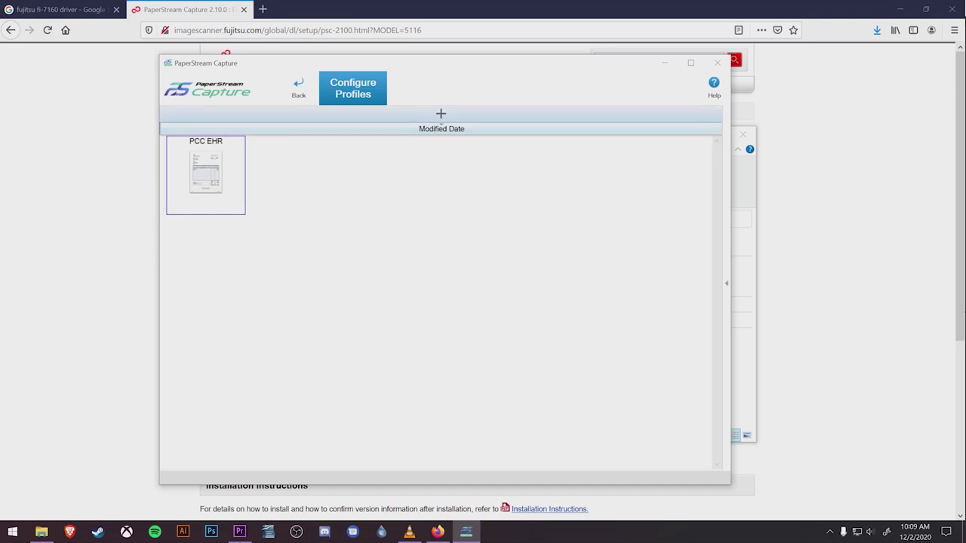
left_click(336, 138)
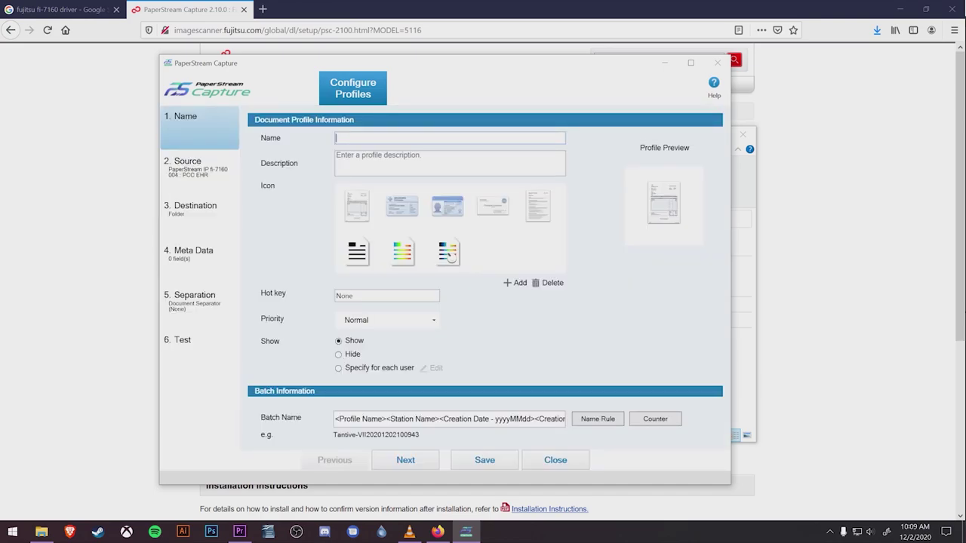
type("PCC EHR")
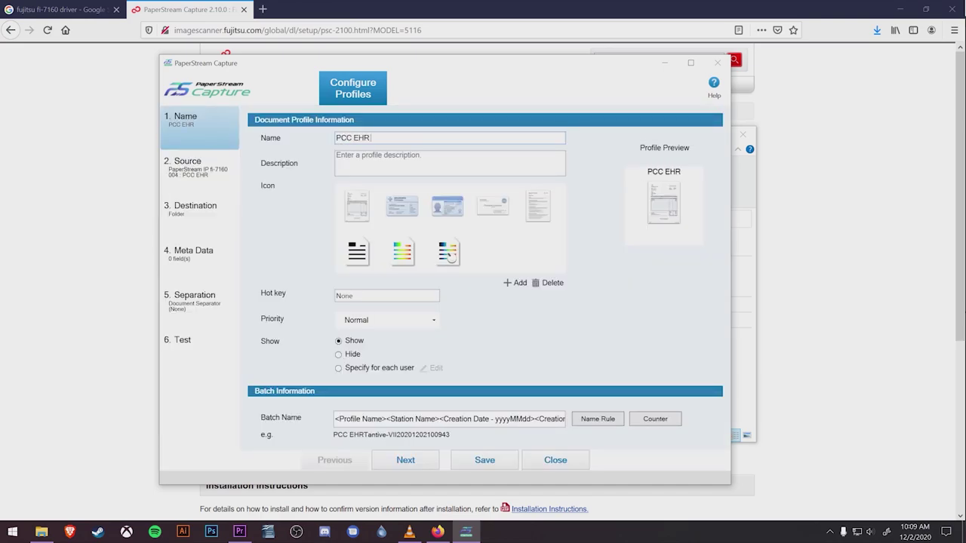
type(" Simplex")
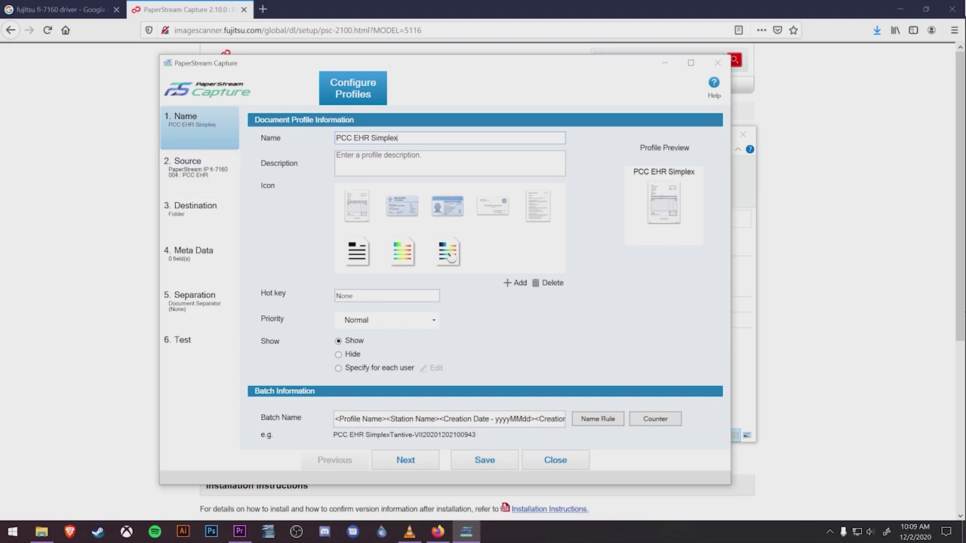
Set the profile's sides to Simplex, and replace Show Images During Scan with Release After Scan and Minimize App. During Scan.
left_click(187, 162)
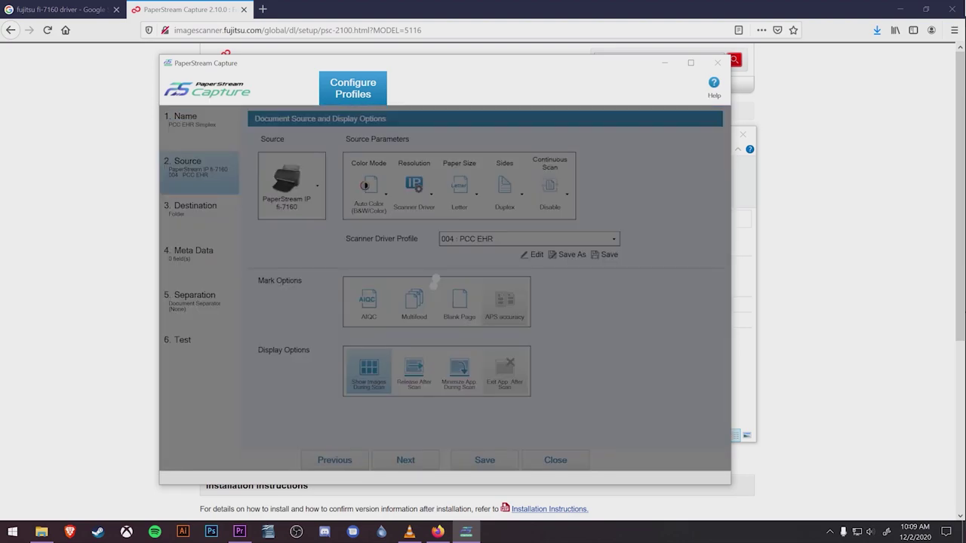
left_click(521, 194)
left_click(513, 229)
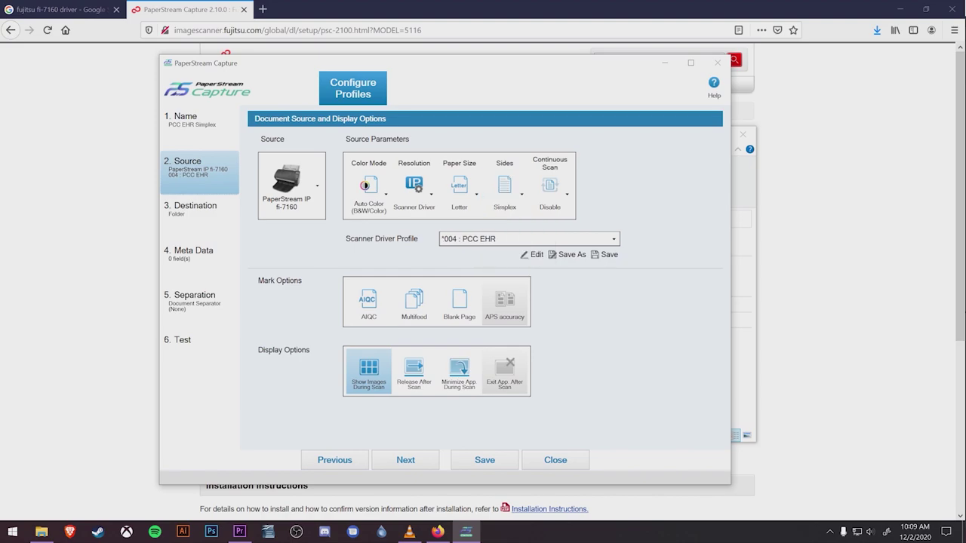
left_click(413, 369)
left_click(368, 370)
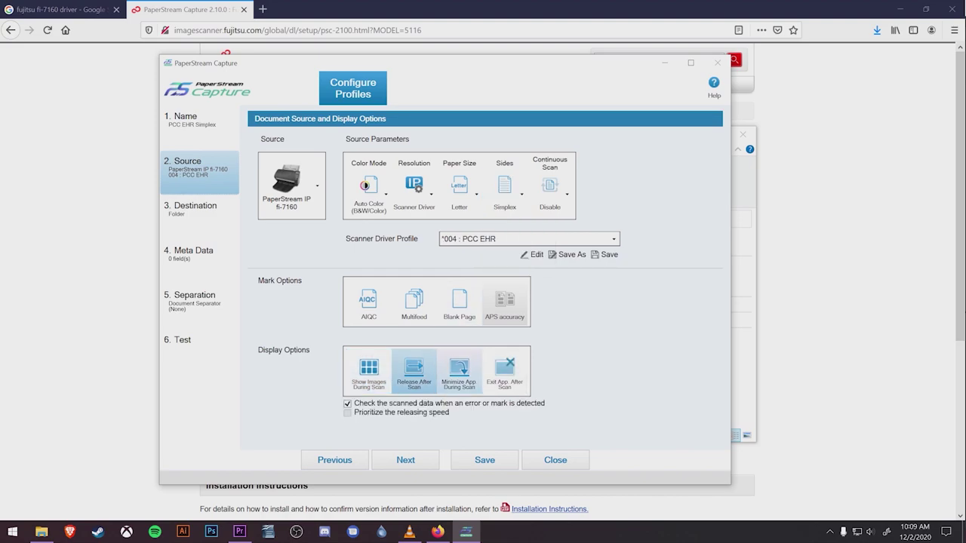
left_click(459, 370)
Save the scanner driver settings as a new profile named PCC EHR Simplex.
left_click(566, 254)
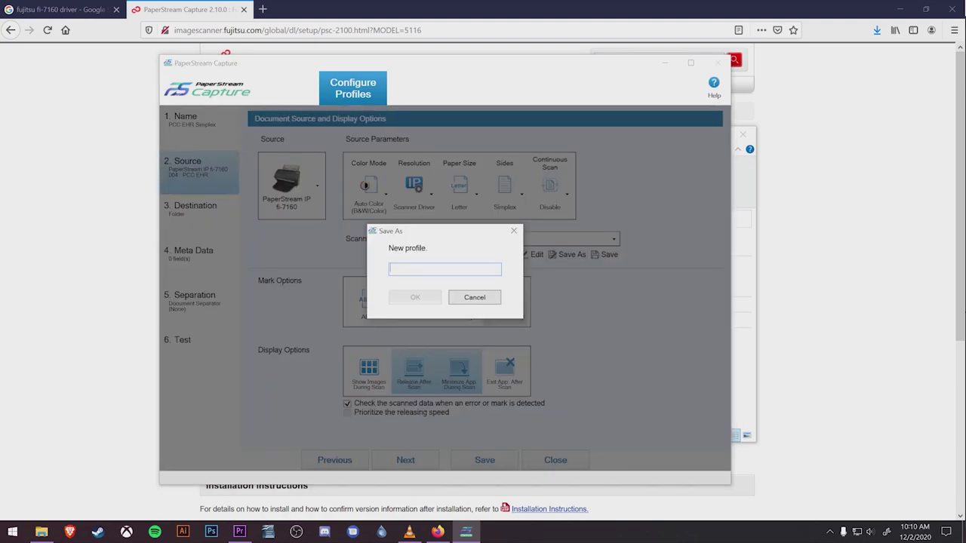
type("PCC EHR Simplee")
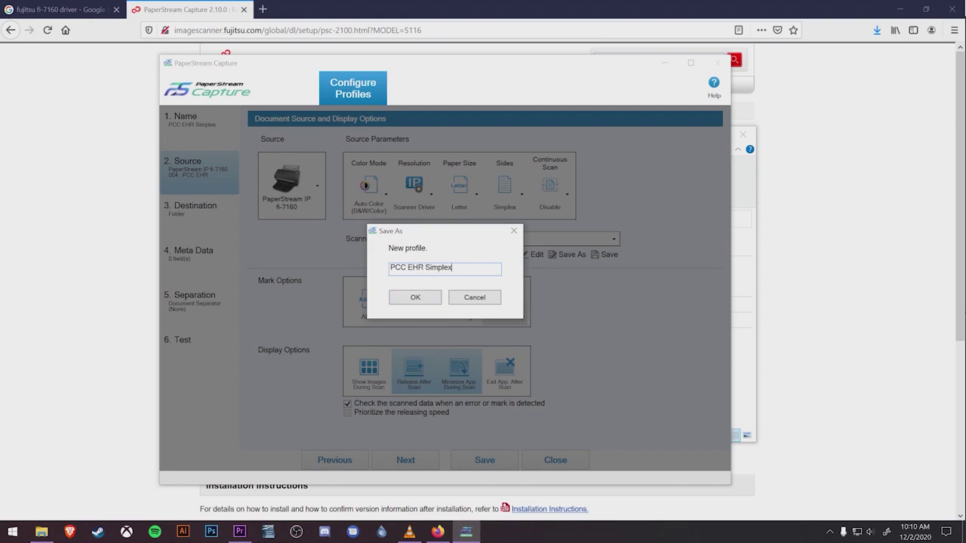
left_click(414, 296)
Set the destination folder of the PCC EHR Simplex profile to \\acro\scanning\bucket002, then save and close the profile.
left_click(199, 217)
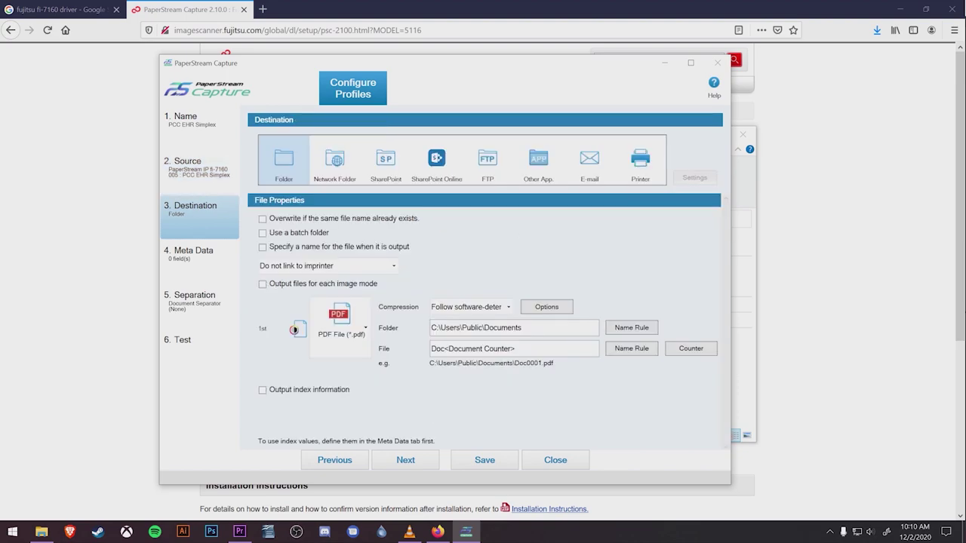
key("ctrl+a")
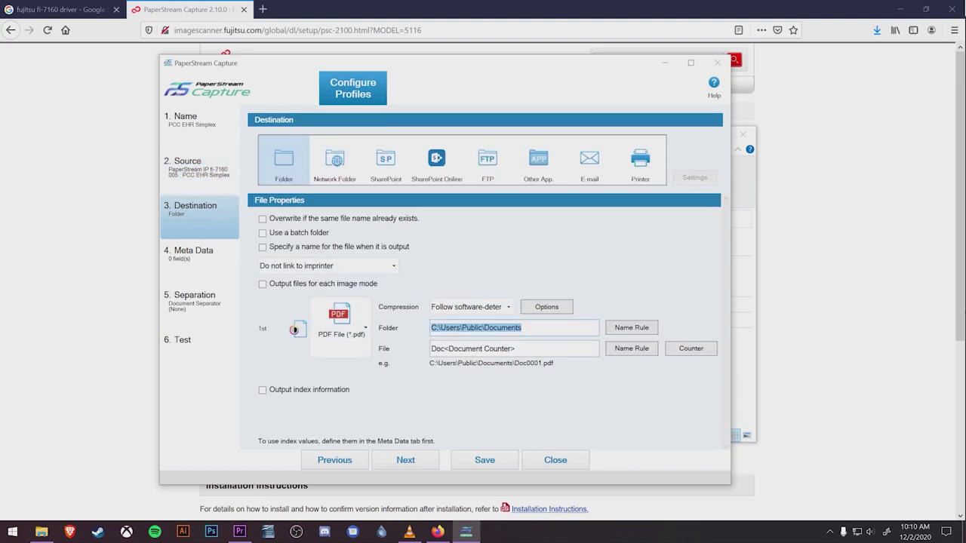
type("\\acro")
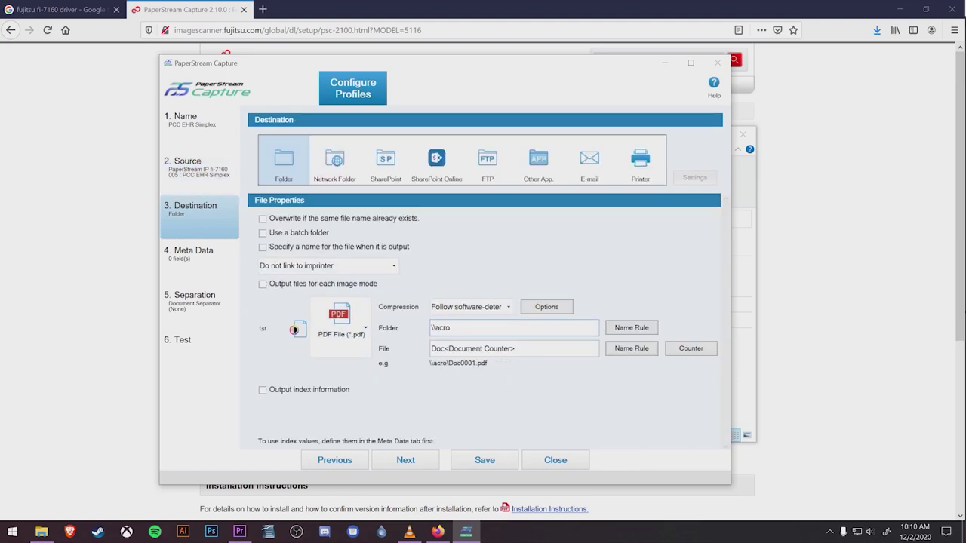
type("\\scanning\bucket002")
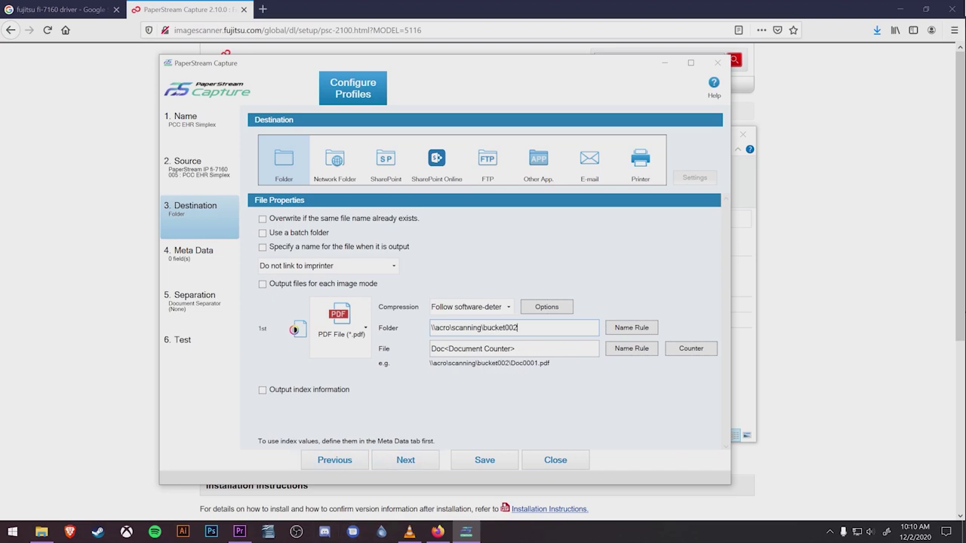
left_click(484, 460)
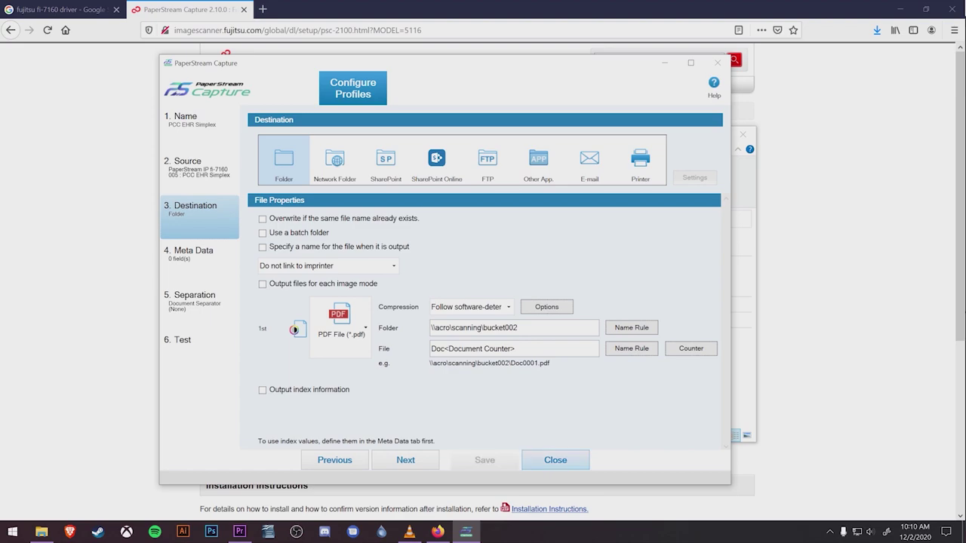
left_click(555, 459)
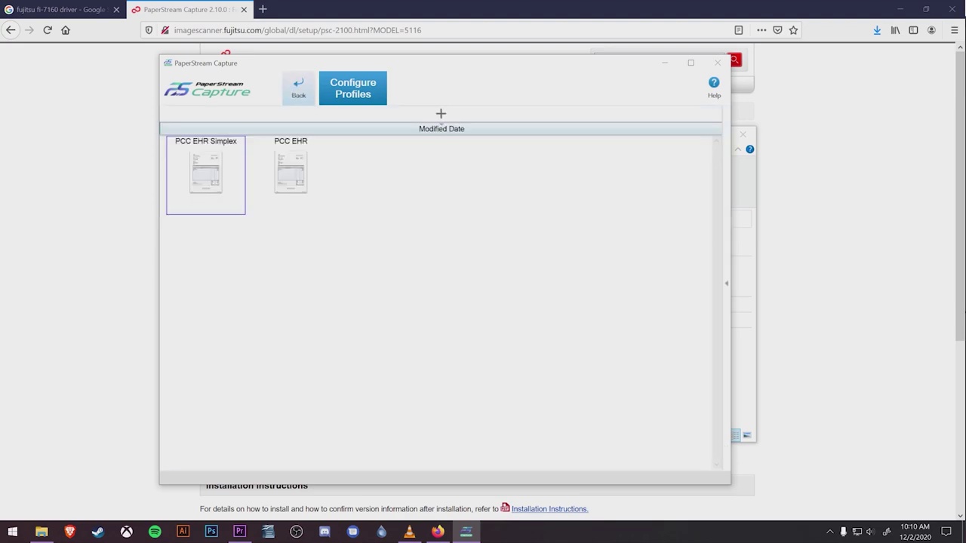
In the PaperStream Capture Administrator Tool, assign the PCC EHR profile to the Scan event.
left_click(298, 88)
left_click(291, 88)
left_click(332, 137)
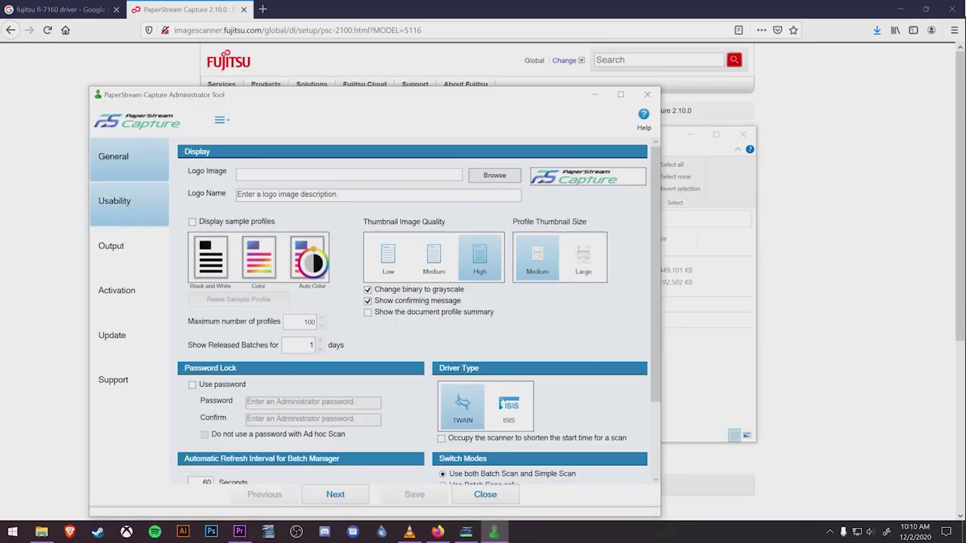
left_click(114, 201)
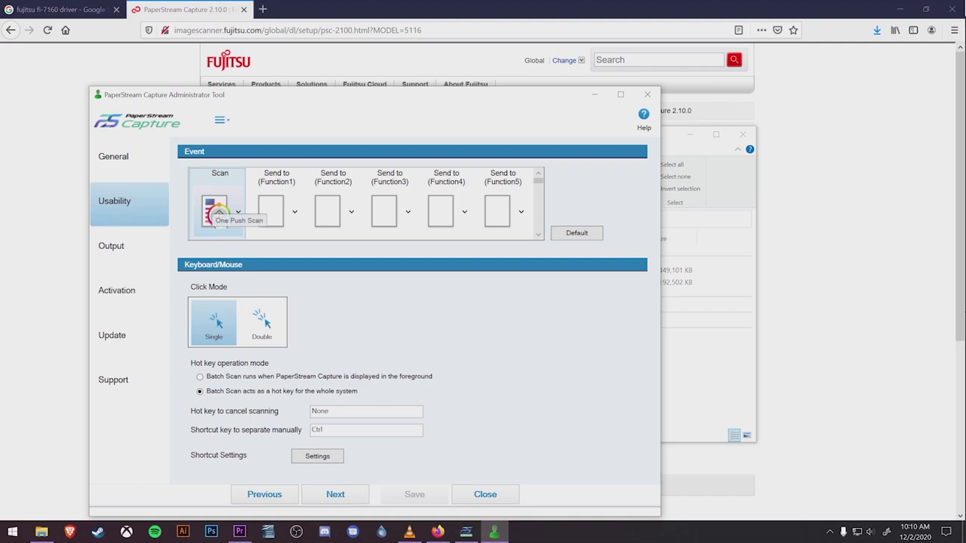
left_click(219, 218)
key("Up")
key("Up")
key("Down")
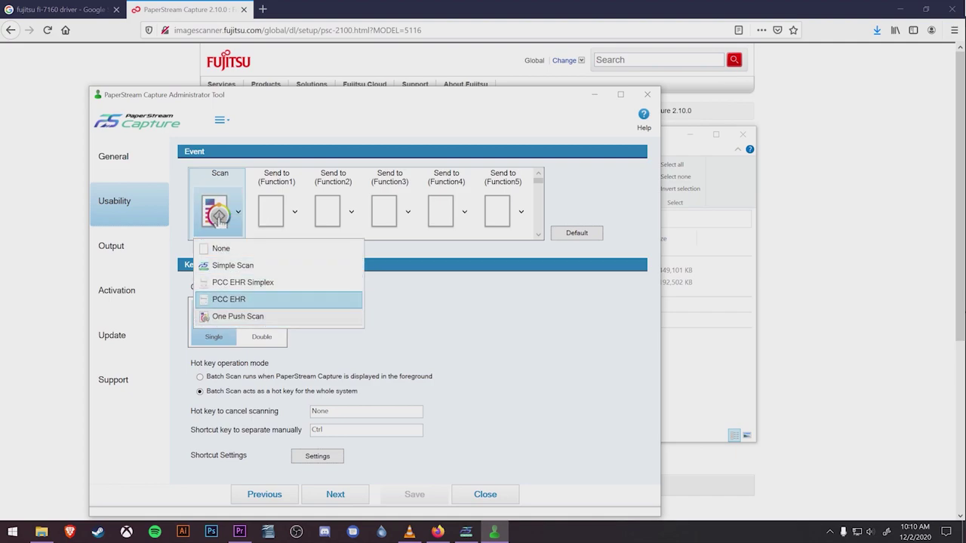
key("Return")
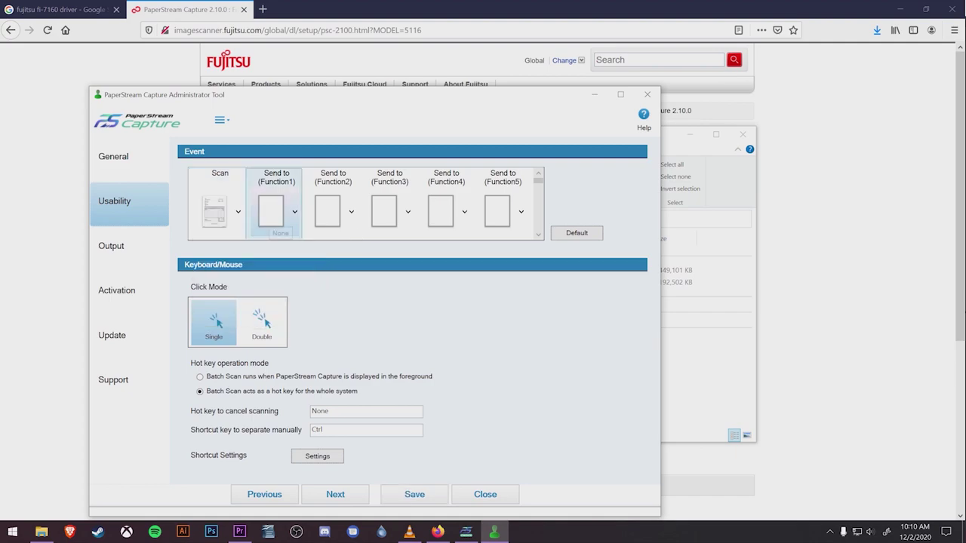
Assign the PCC EHR Simplex profile to the Send to (Function1) event, then save the settings and close the Administrator Tool.
left_click(273, 213)
key("Down")
key("Down")
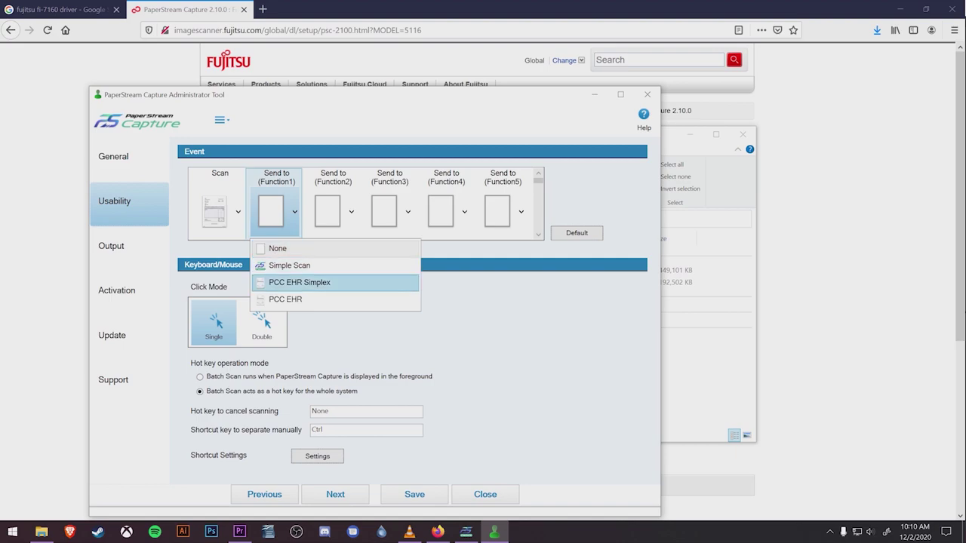
key("Return")
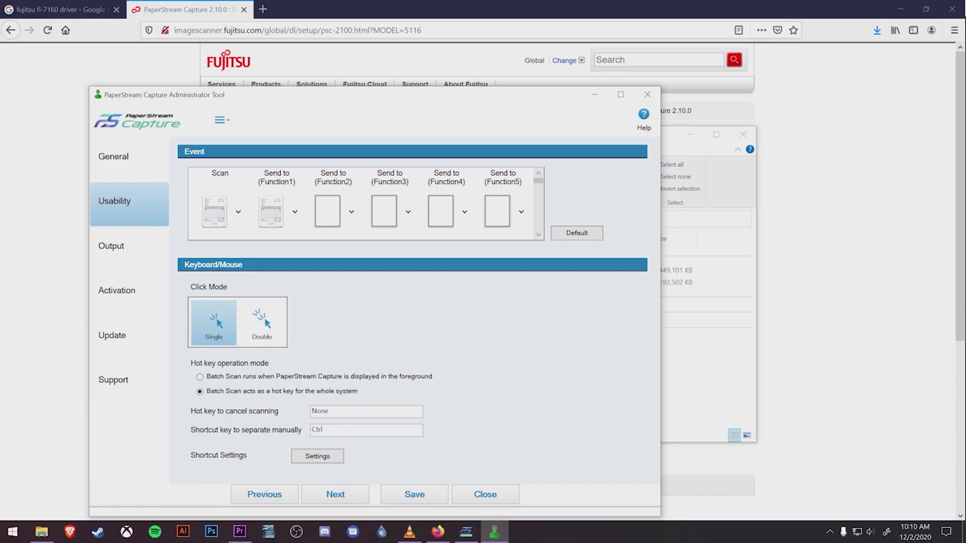
left_click(414, 494)
left_click(485, 494)
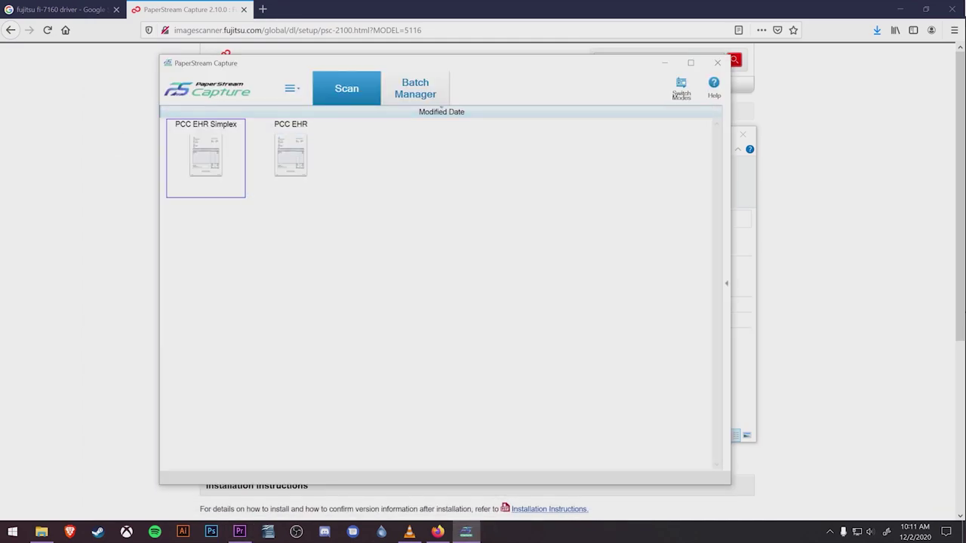
Create a new document profile in PaperStream Capture named My Documents and open its source settings.
left_click(292, 88)
left_click(333, 126)
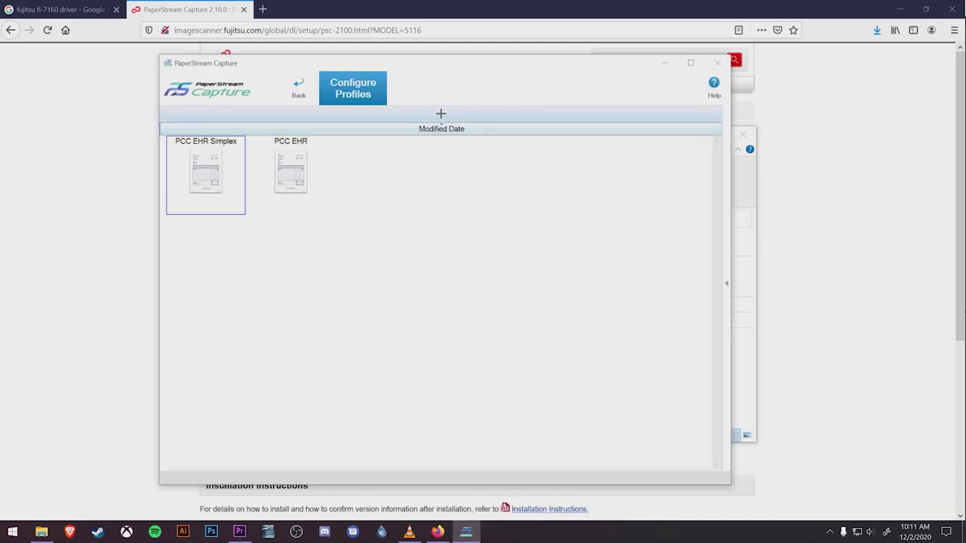
left_click(441, 121)
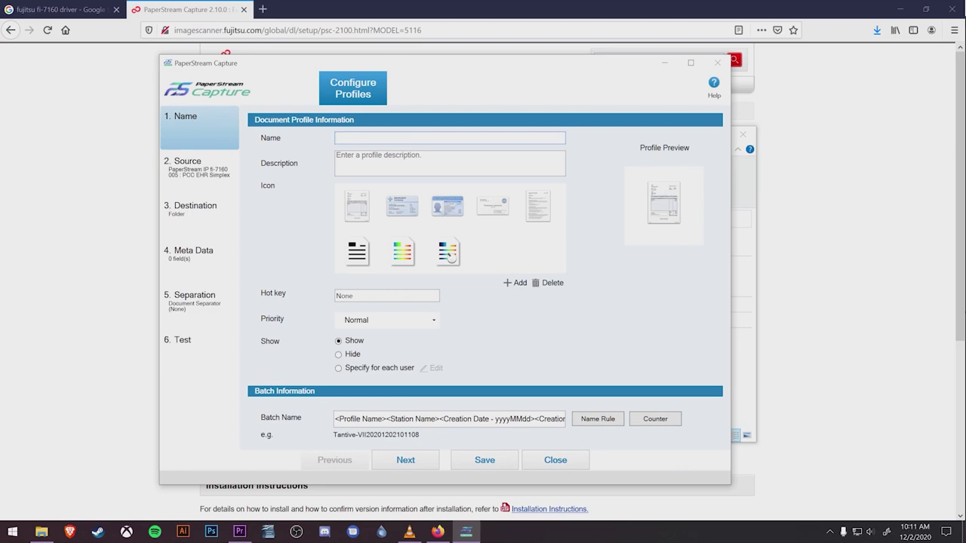
type("My Documents")
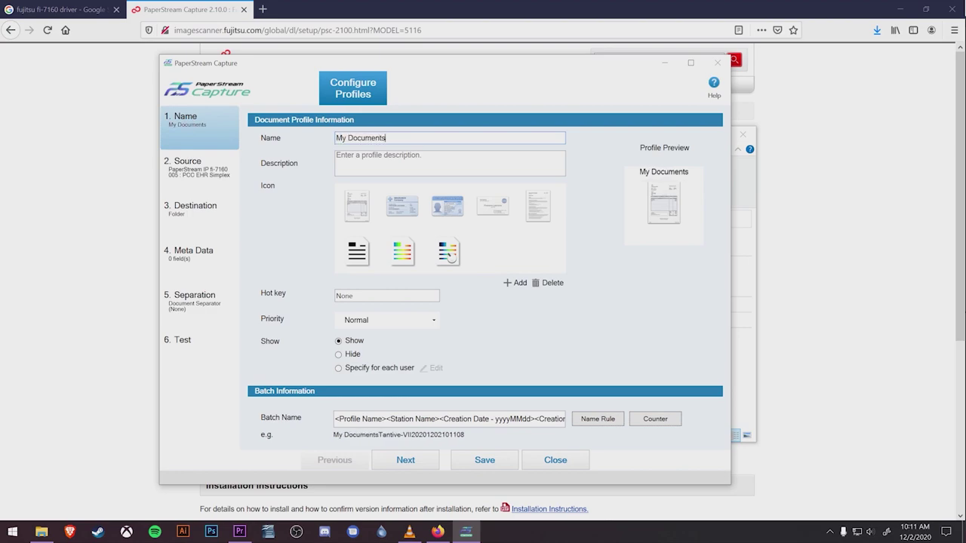
left_click(199, 172)
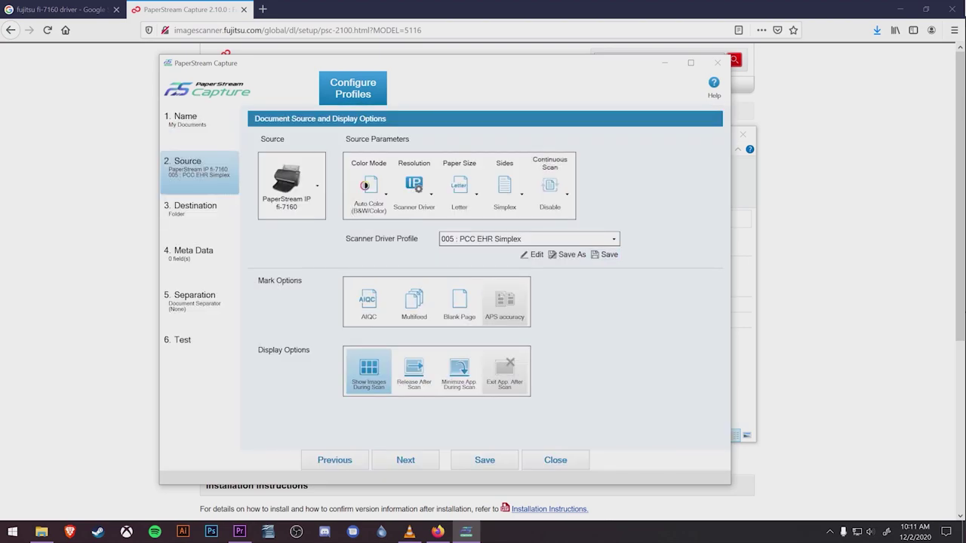
Choose scanner driver profile 004 : PCC EHR, enable Release After Scan and Minimize App. During Scan, and disable Show Images During Scan.
left_click(529, 238)
left_click(529, 297)
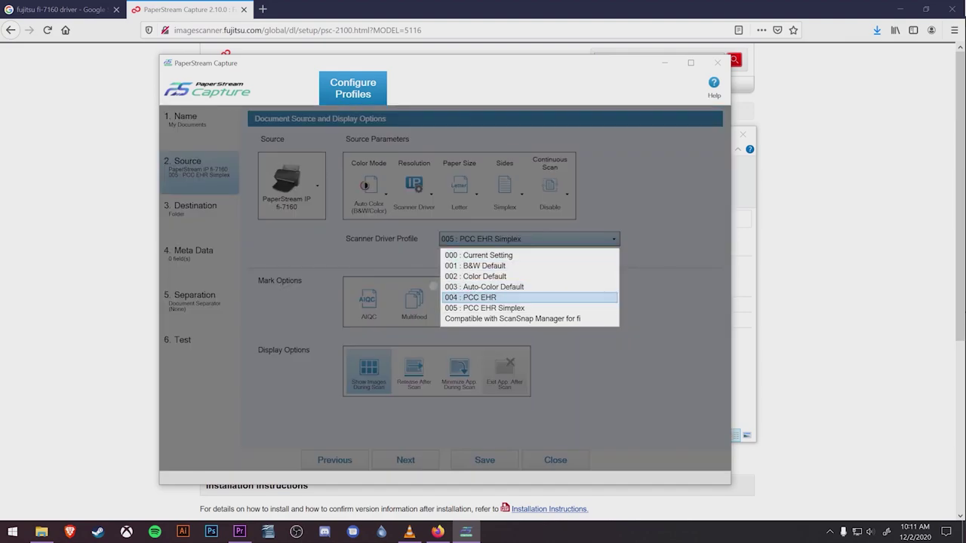
left_click(414, 371)
left_click(459, 371)
left_click(368, 371)
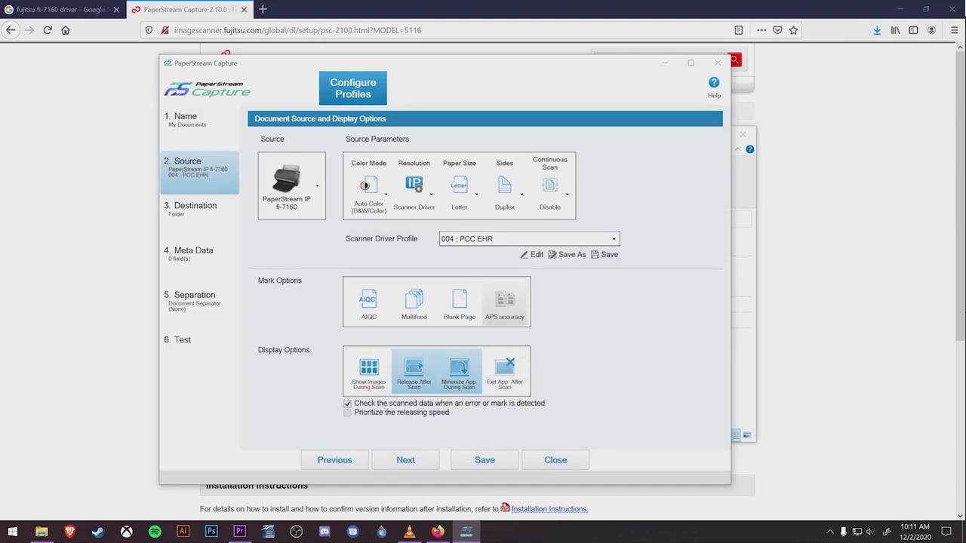
Set the My Documents profile's destination folder to the user's own Documents folder under C:\Users, then save and close the profile.
left_click(200, 216)
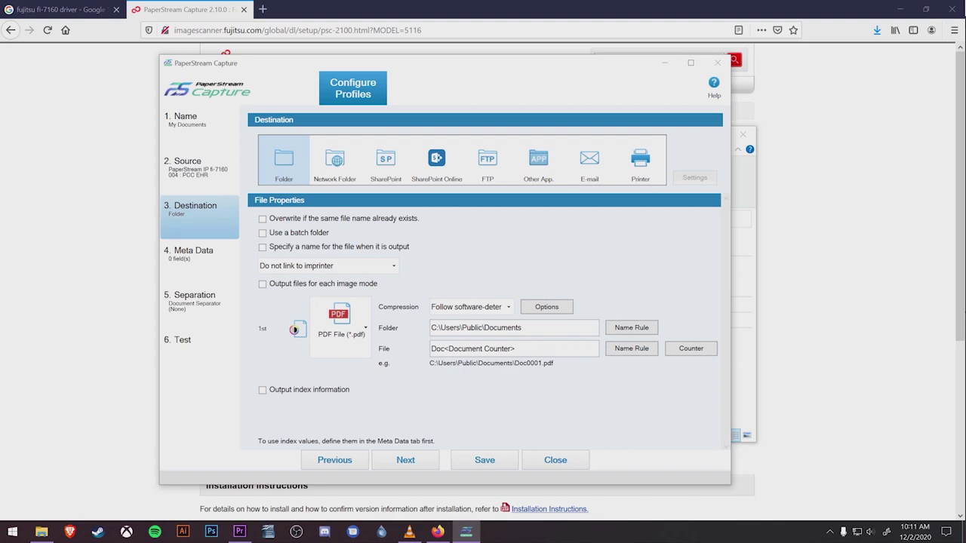
triple_click(475, 328)
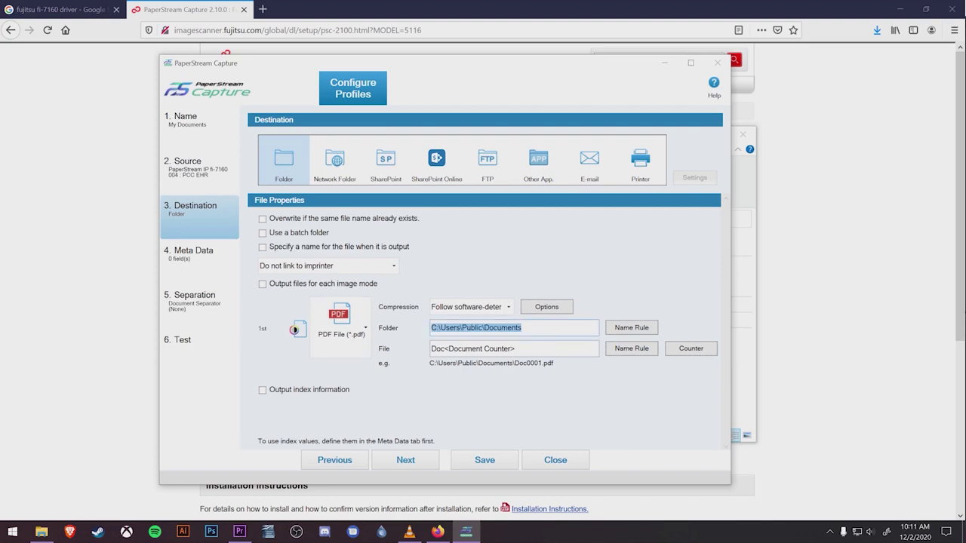
left_click_drag(521, 328, 461, 328)
type("J")
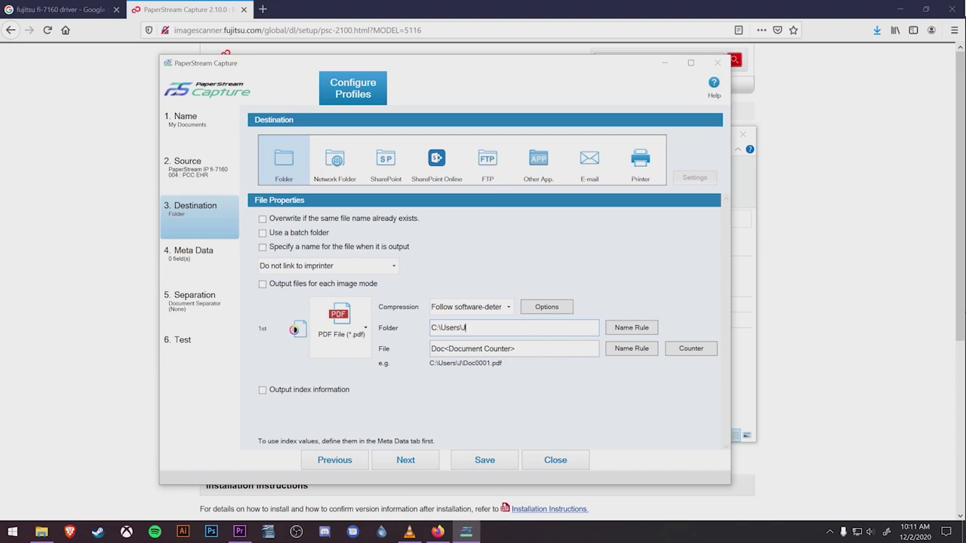
type("oey\\Documents")
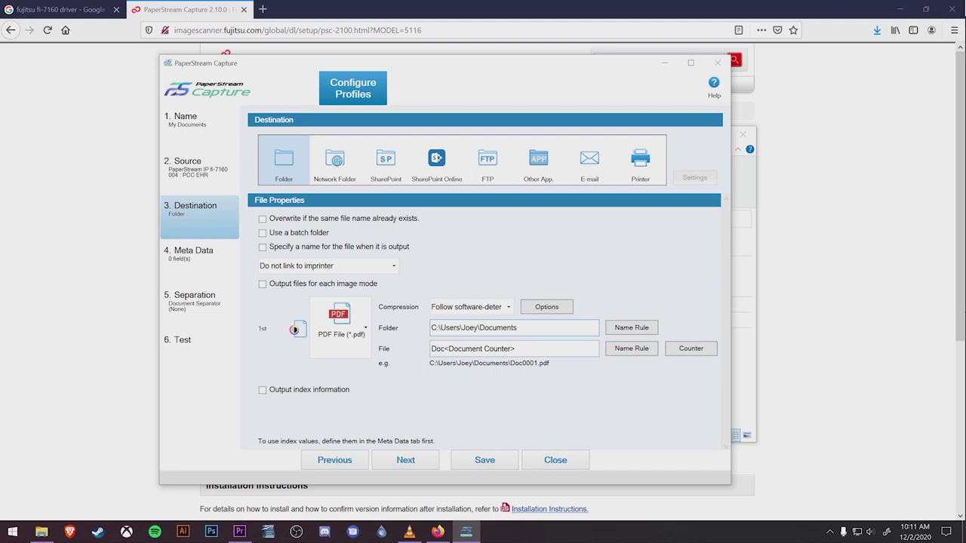
left_click(485, 459)
left_click(555, 459)
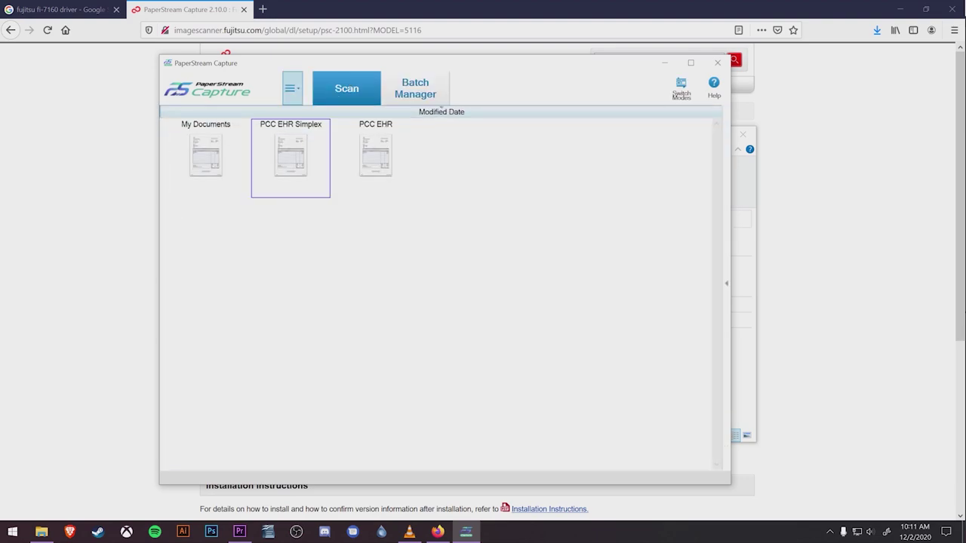
In the PaperStream Capture Administrator Tool, assign the My Documents profile to the Send to (Function2) event and save the settings.
left_click(293, 89)
left_click(334, 136)
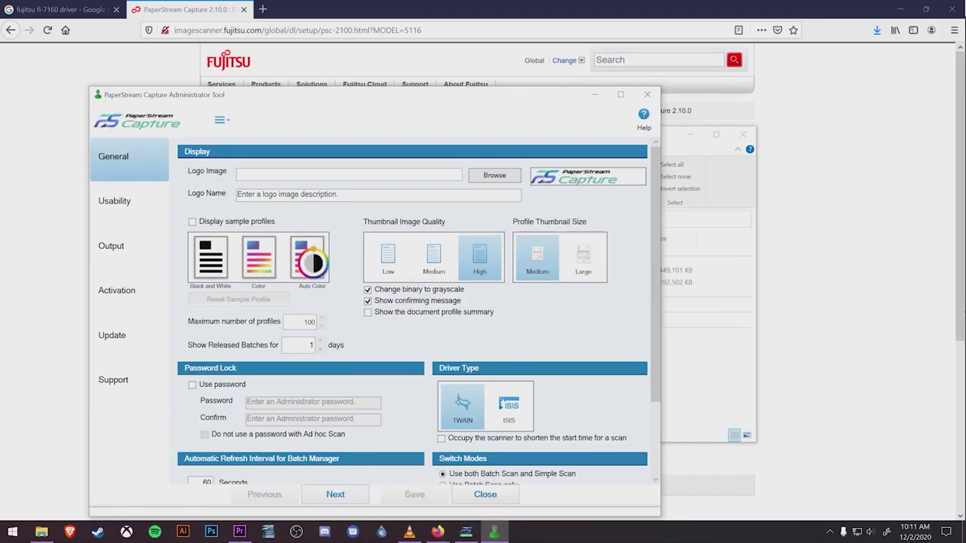
left_click(128, 202)
left_click(340, 211)
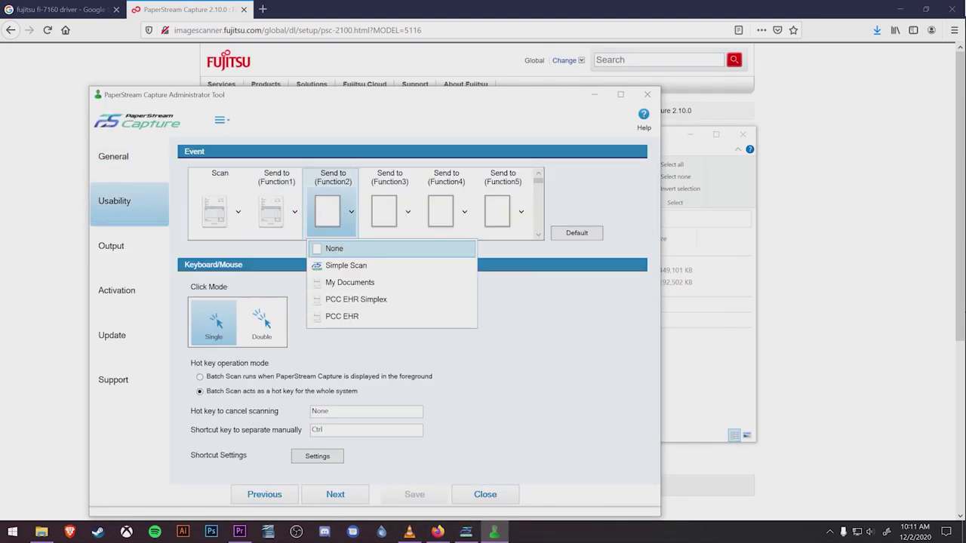
left_click(350, 282)
left_click(415, 494)
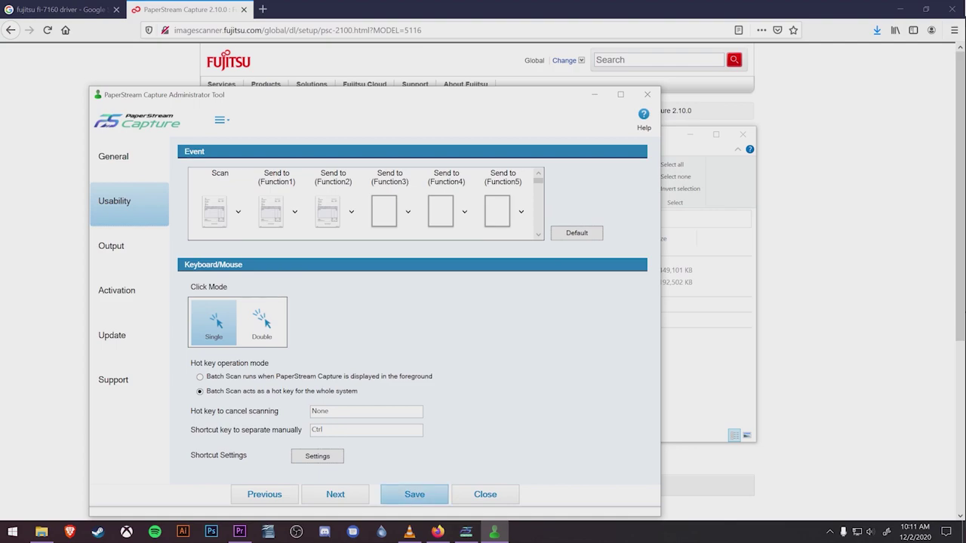